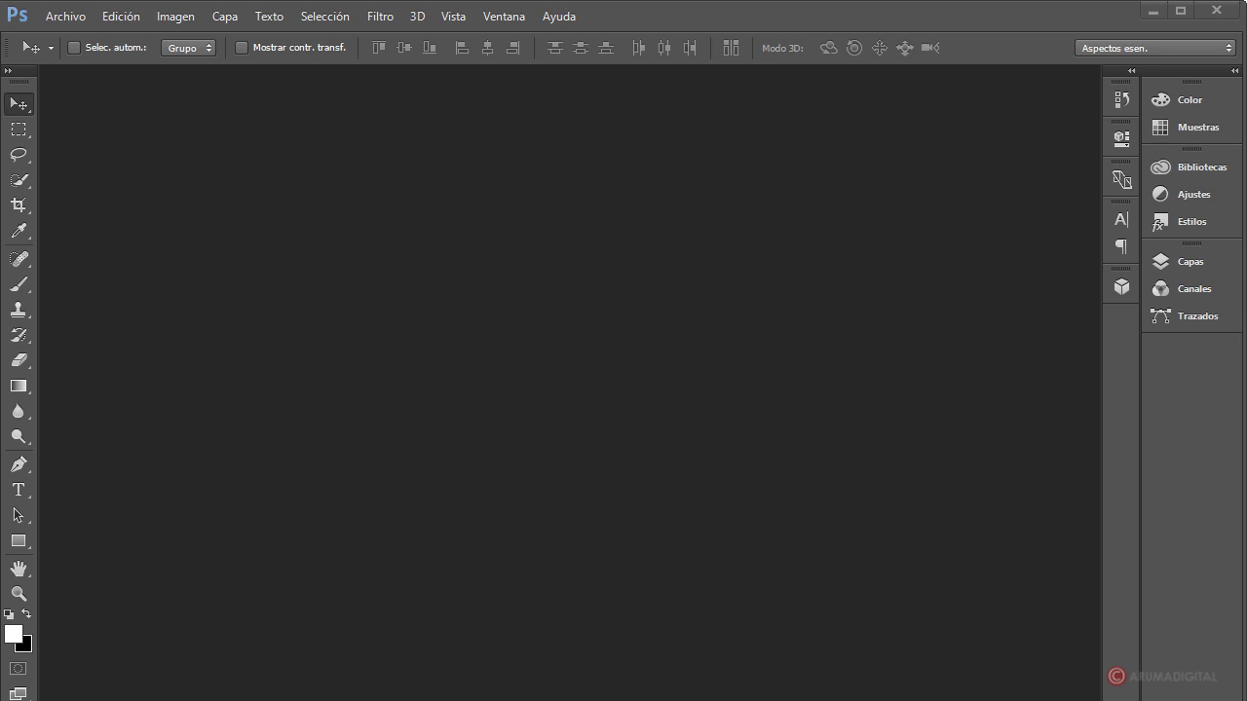
# - Open mystical-portrait-of-a-girl-1344644_1920.jpg, keeping its colour profile unchanged
pyautogui.click(57, 21)
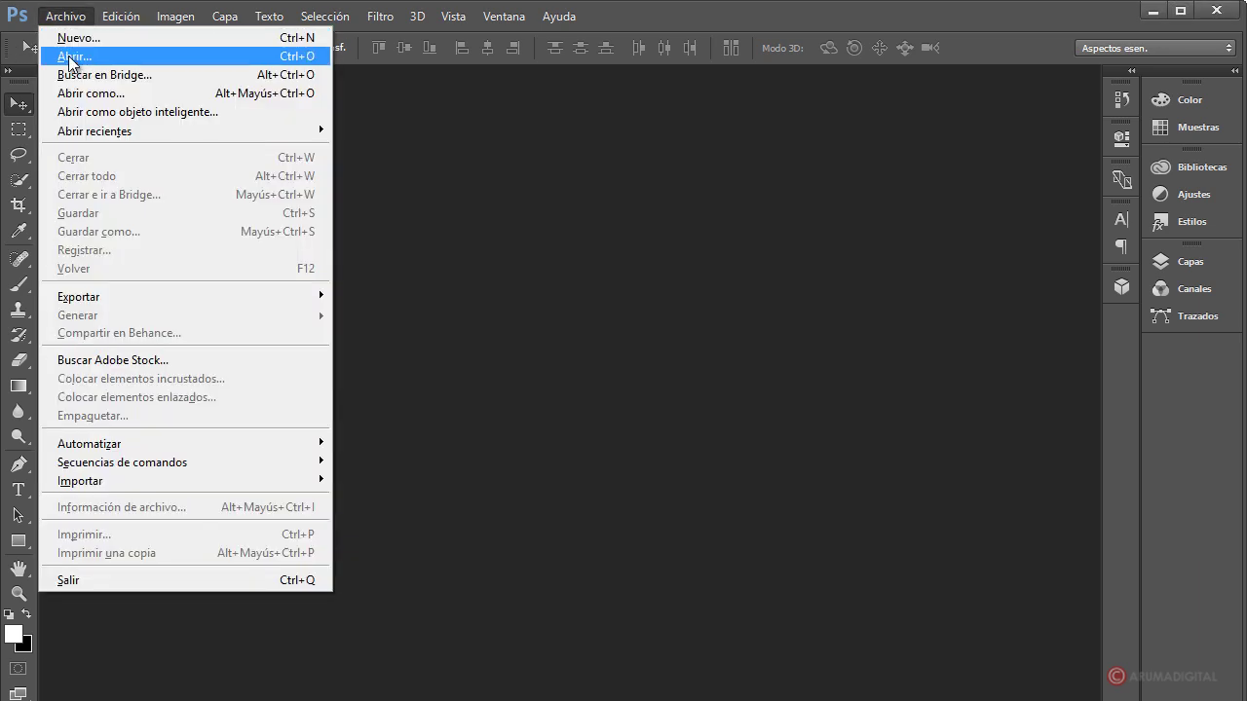
pyautogui.click(73, 53)
pyautogui.click(237, 269)
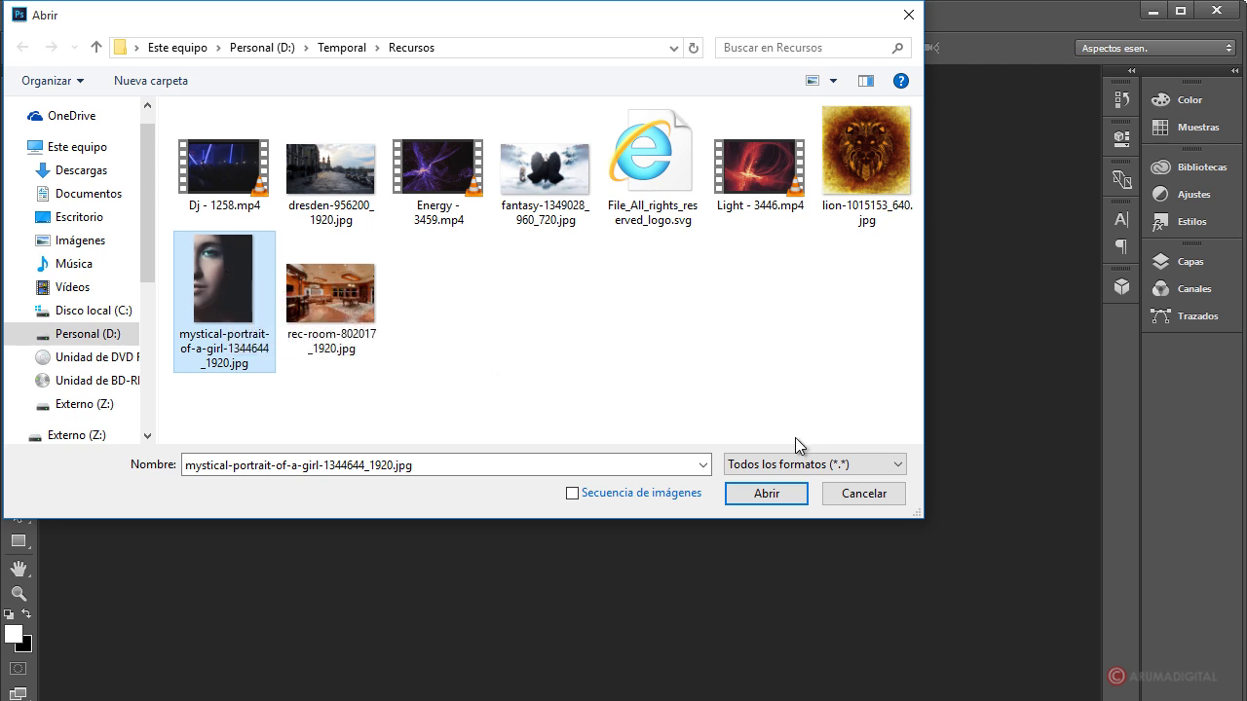
pyautogui.click(762, 494)
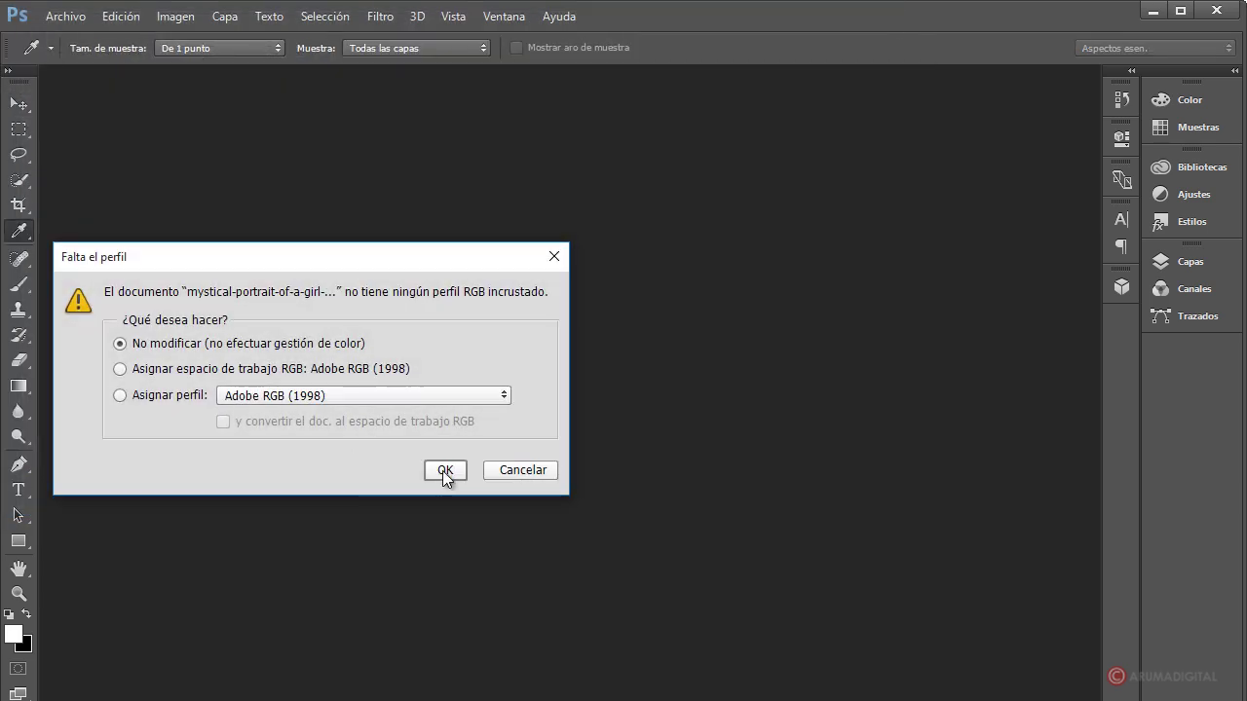
pyautogui.click(443, 471)
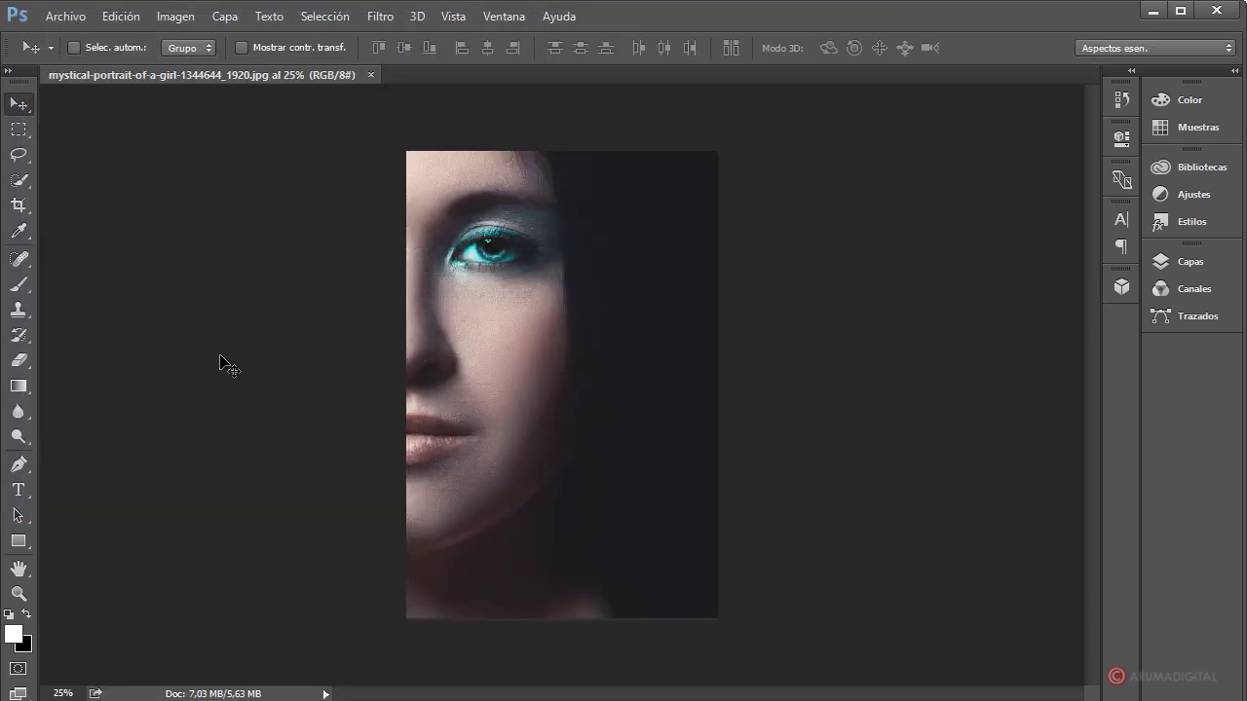
# - Convert the locked Fondo background into the editable layer Capa 0
pyautogui.click(1187, 263)
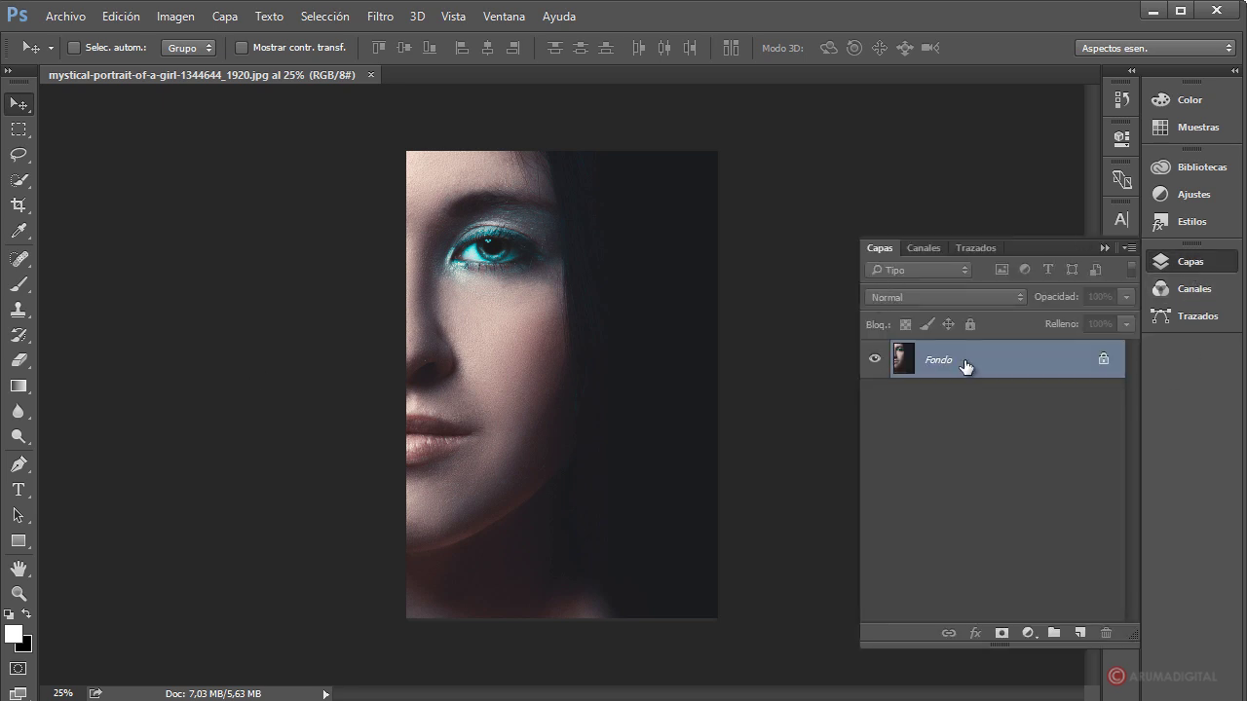
pyautogui.doubleClick(965, 363)
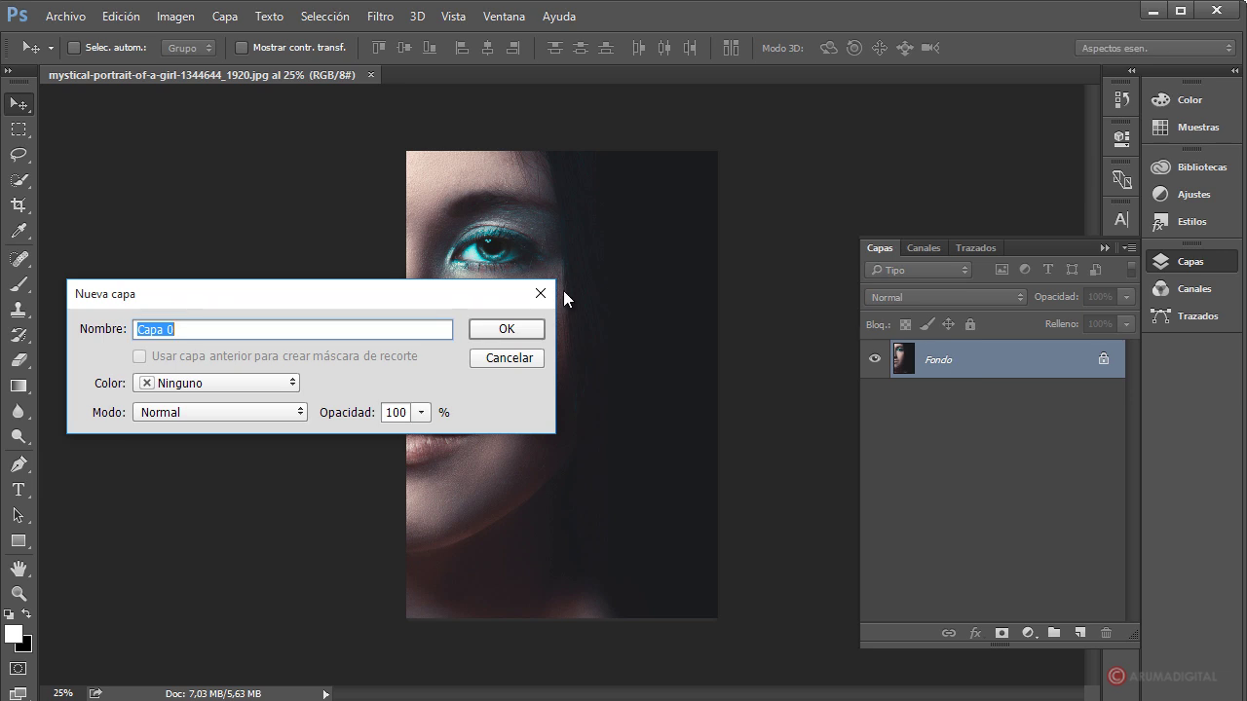
pyautogui.click(507, 331)
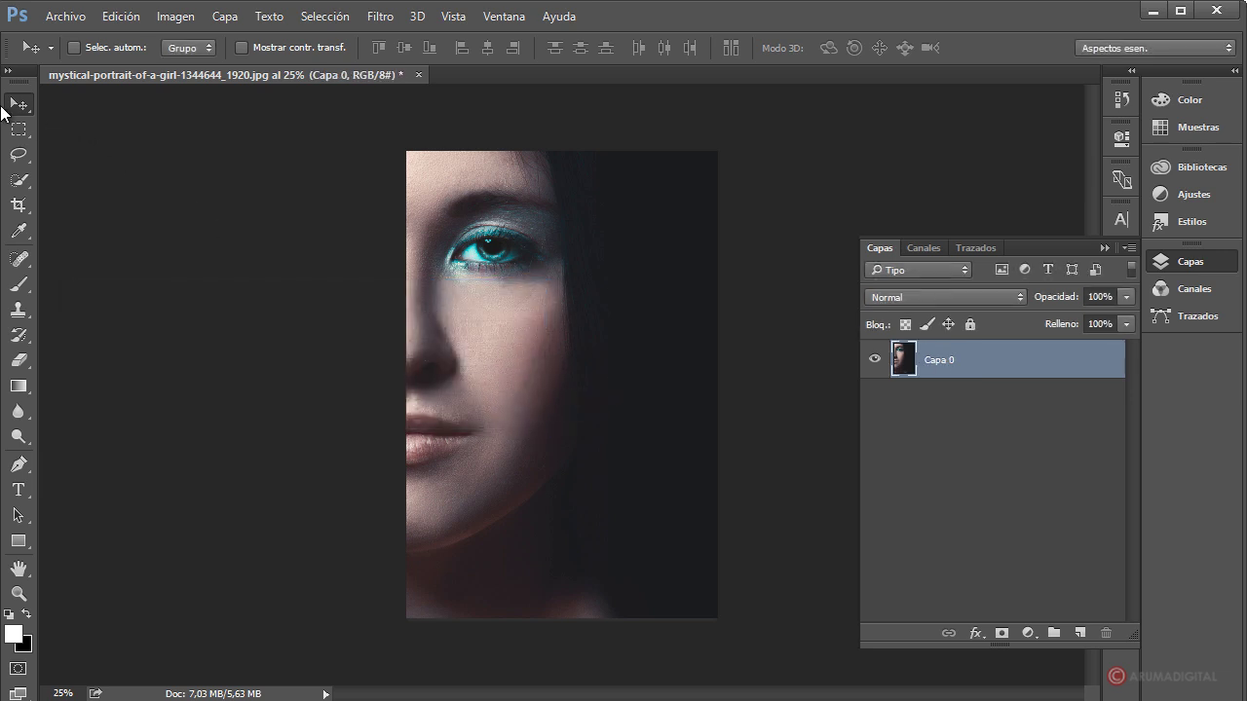
# - Shift the portrait 22,58 cm onto the right half and duplicate it as Capa 0 copia
pyautogui.moveTo(497, 391); pyautogui.dragTo(650, 397)
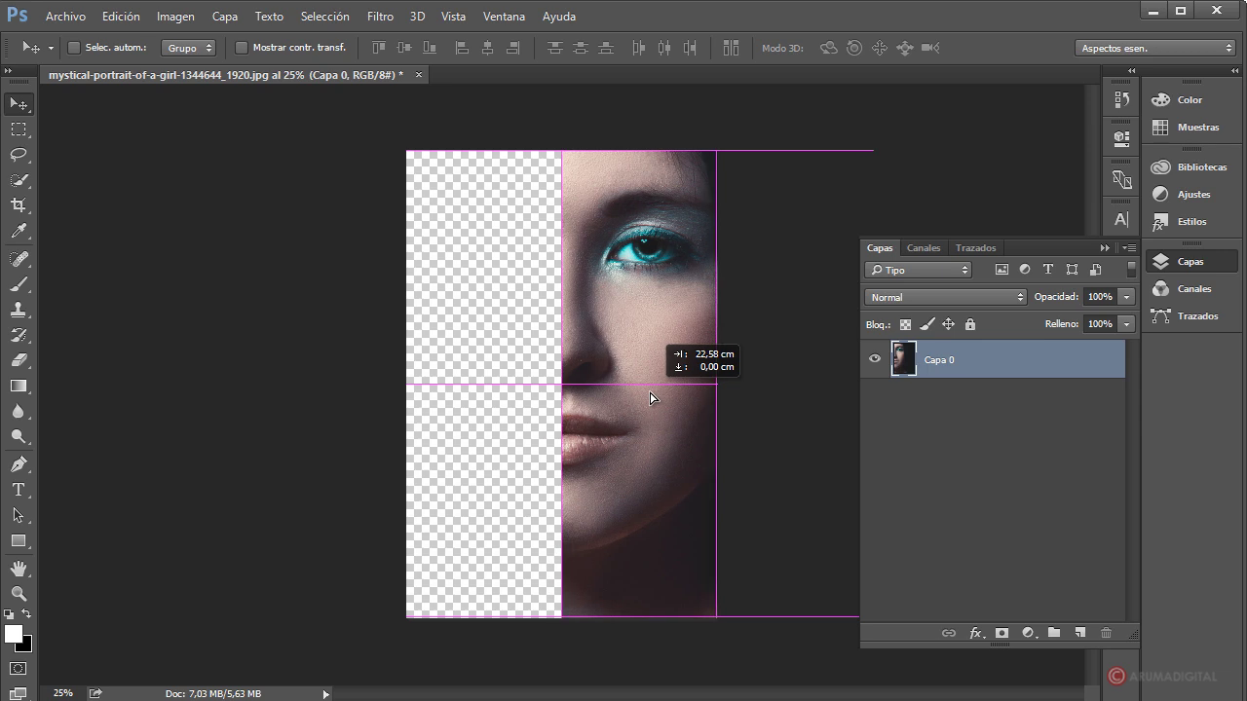
pyautogui.moveTo(651, 398); pyautogui.dragTo(652, 397)
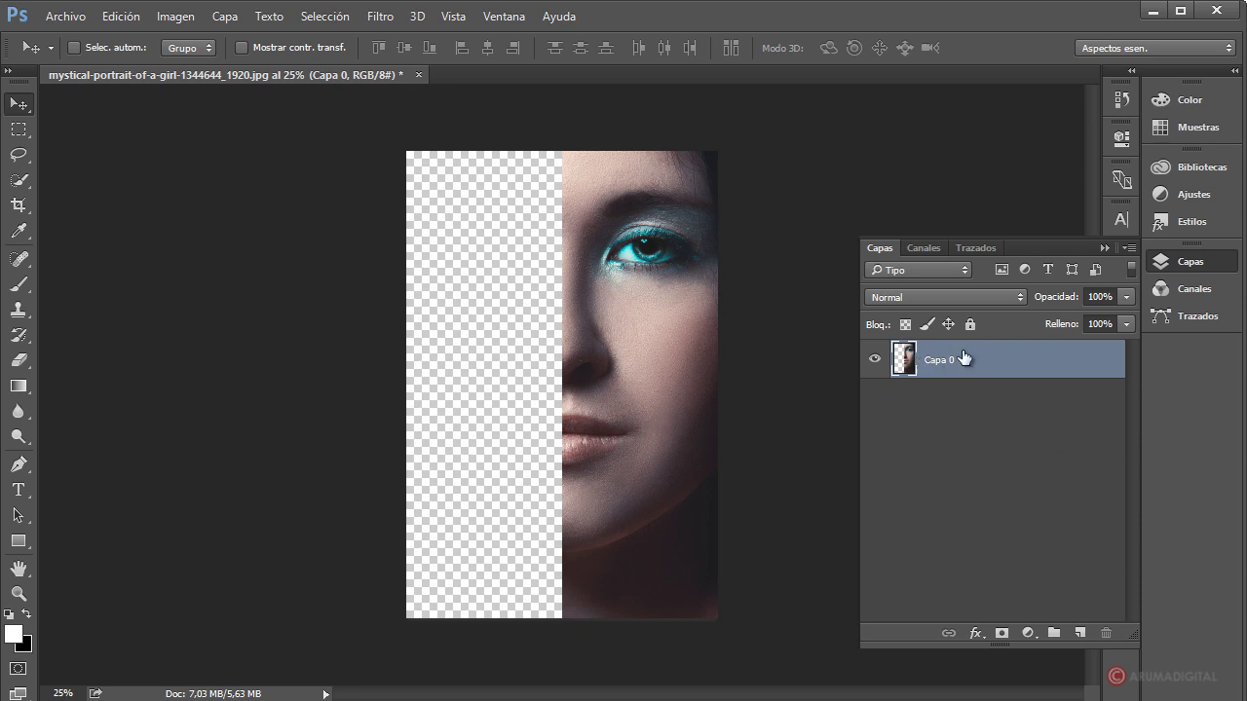
pyautogui.moveTo(963, 358); pyautogui.dragTo(1075, 634)
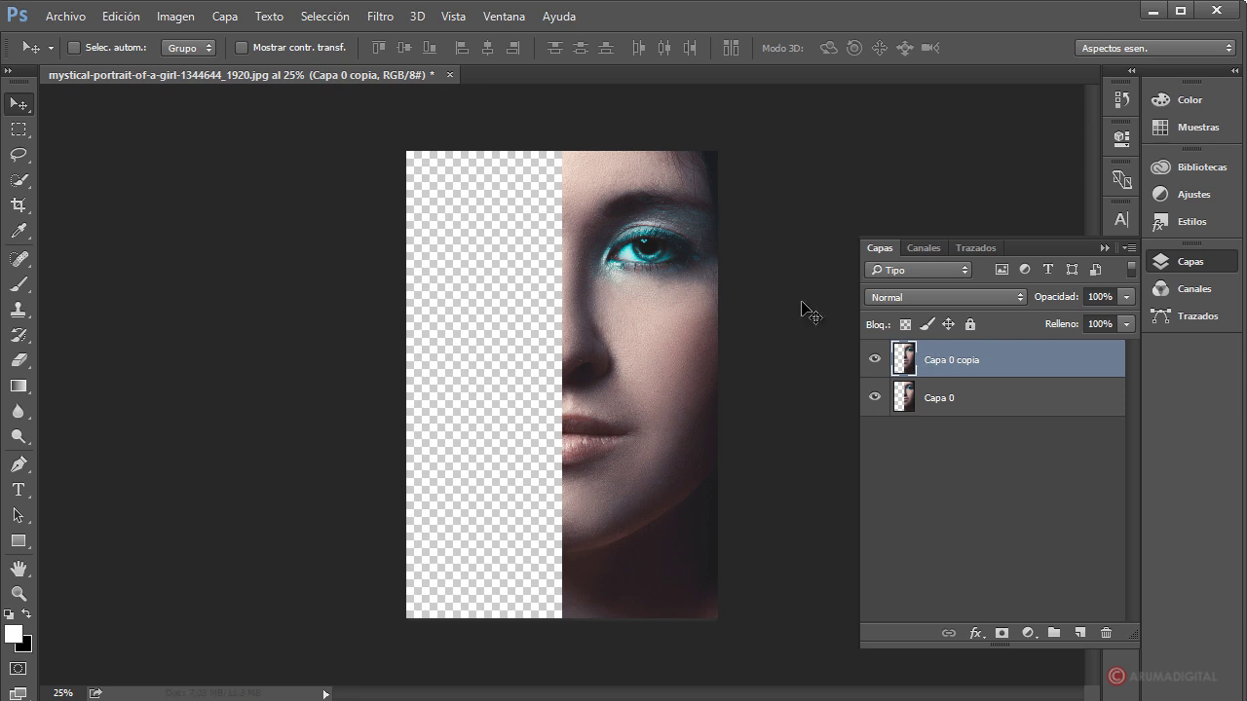
# - Flip Capa 0 copia horizontally and move it onto the left half, mirroring the face
pyautogui.click(18, 130)
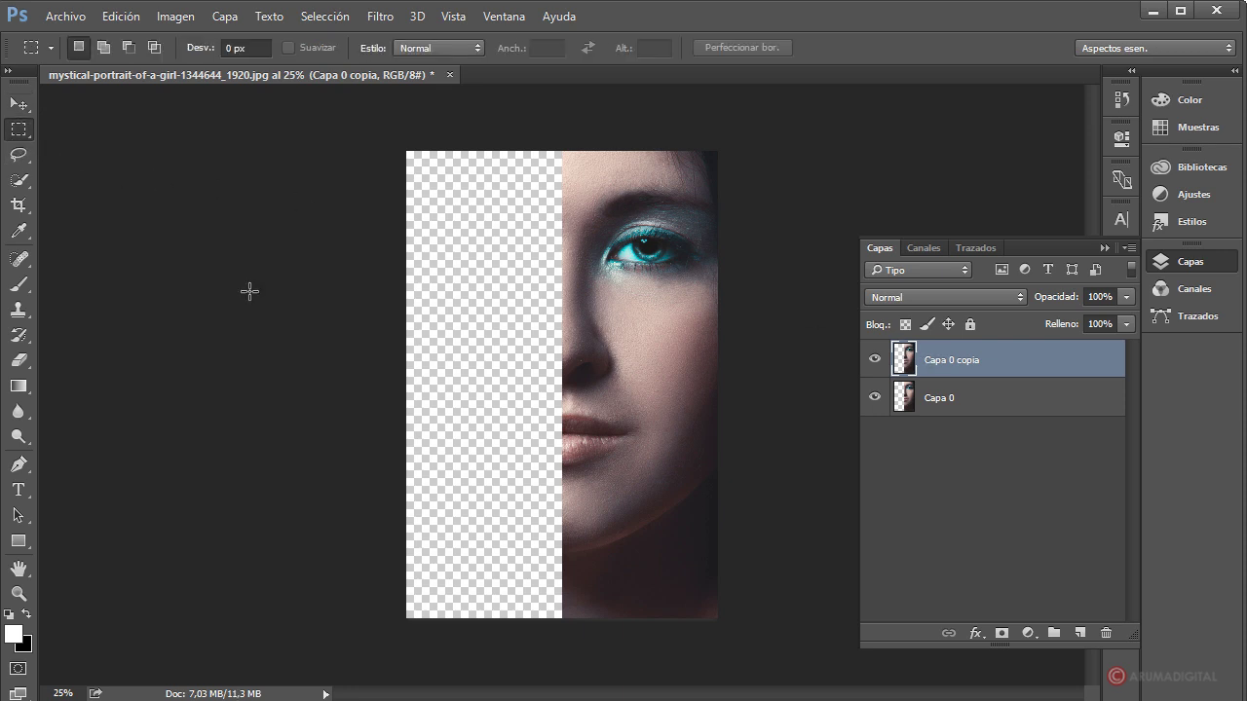
pyautogui.rightClick(612, 318)
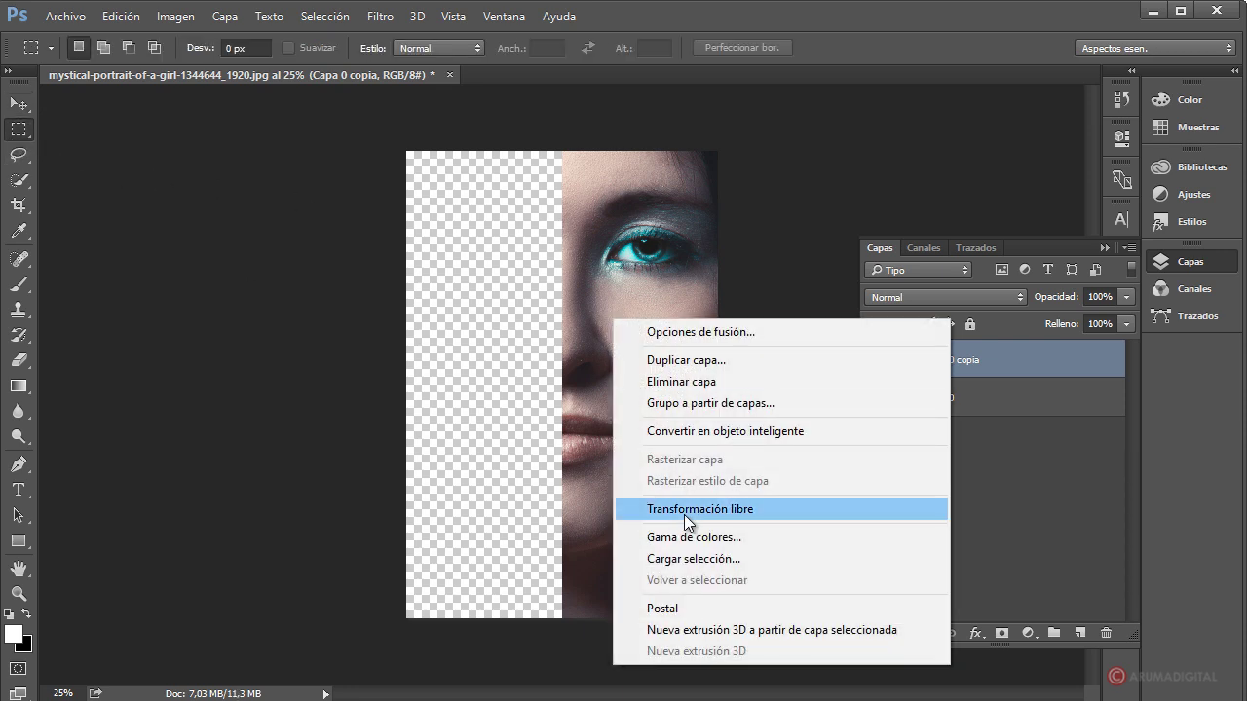
pyautogui.click(710, 511)
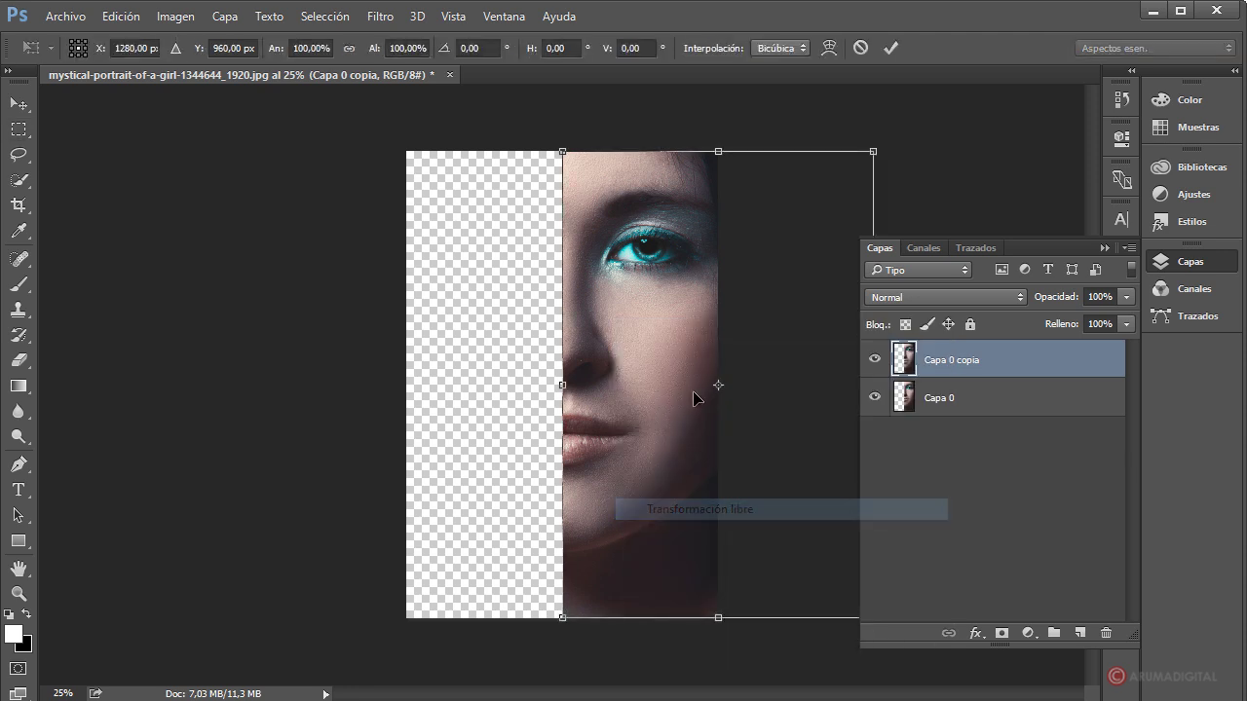
pyautogui.rightClick(649, 230)
pyautogui.click(726, 520)
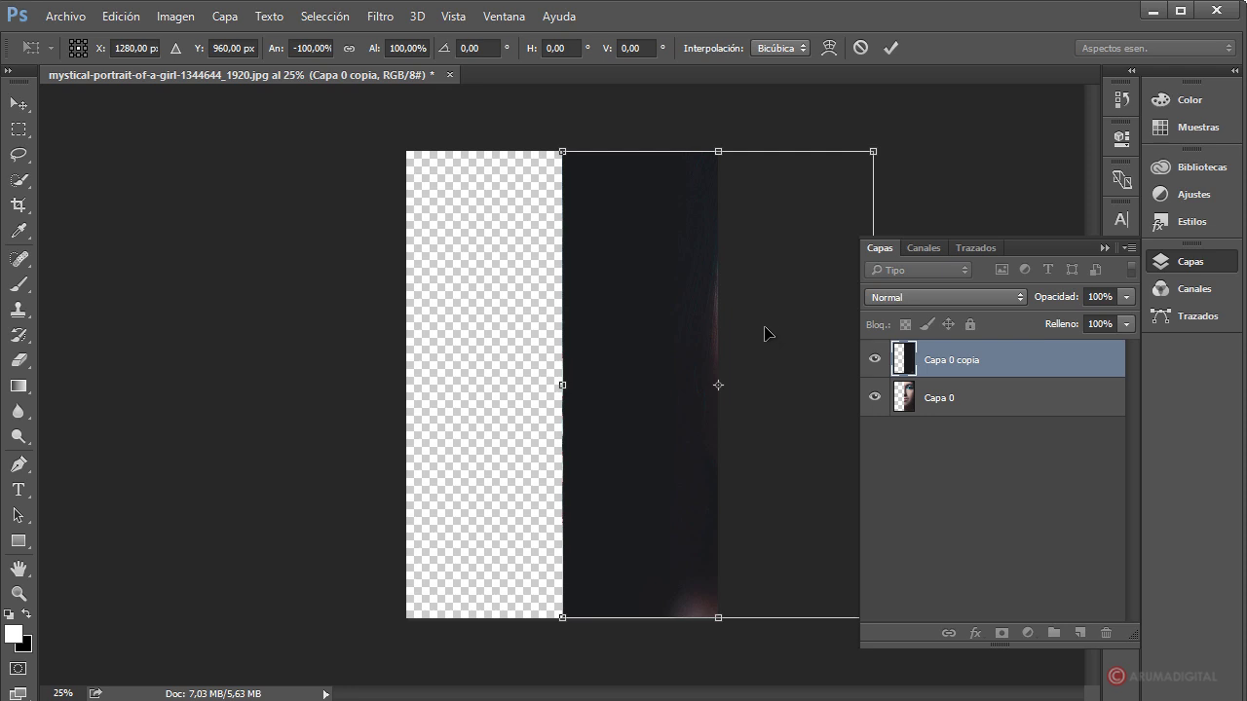
pyautogui.moveTo(766, 334); pyautogui.dragTo(468, 322)
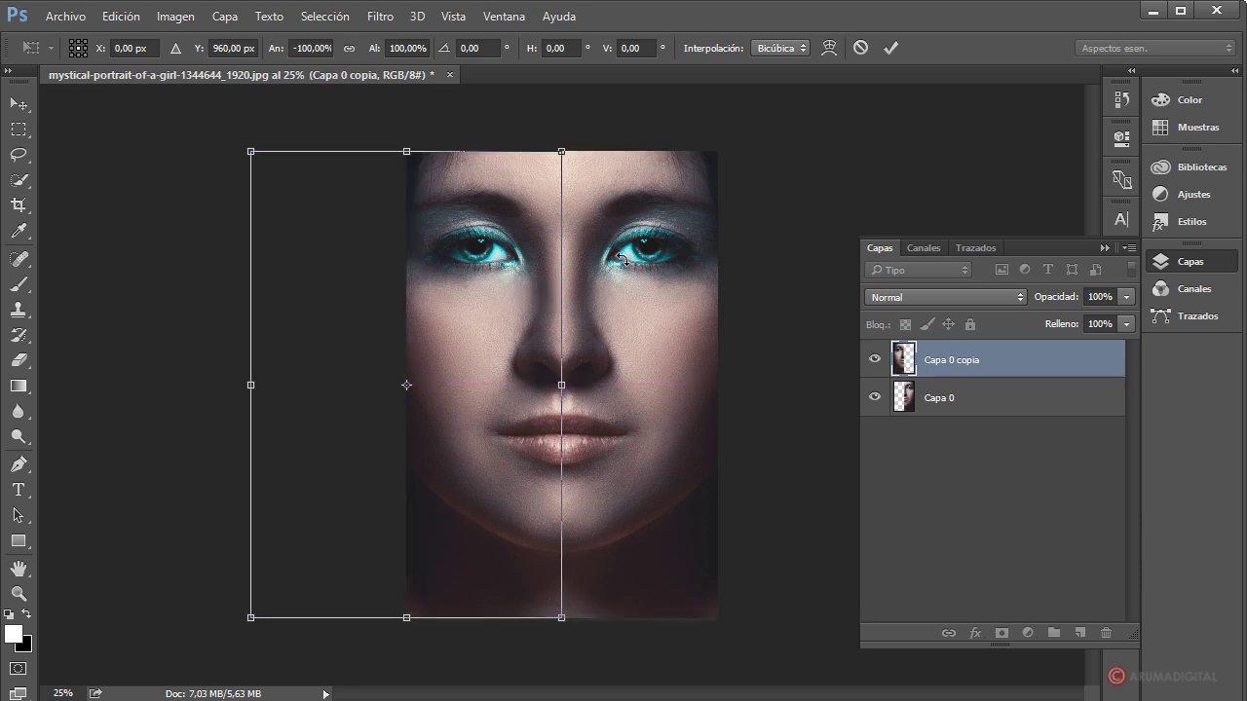
pyautogui.press('Return')
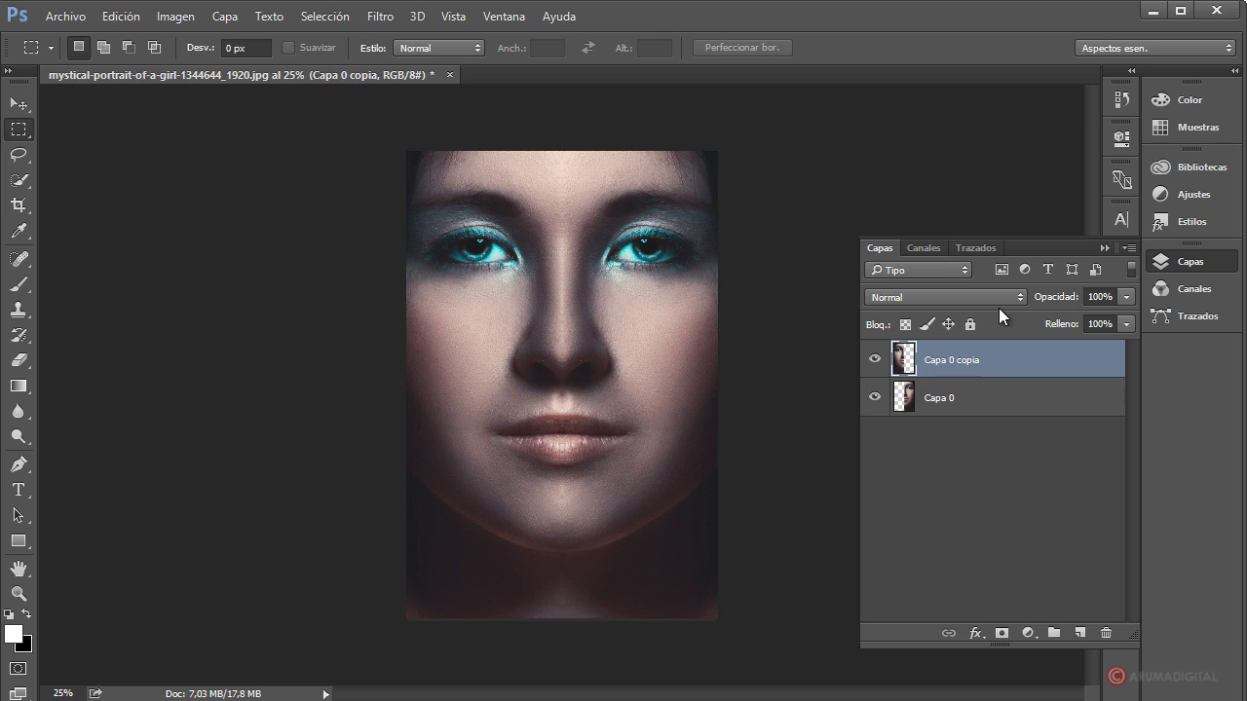
# - Add layer Capa 1 and fill the selected left half with solid black, then deselect
pyautogui.click(1079, 634)
pyautogui.moveTo(406, 151); pyautogui.dragTo(561, 649)
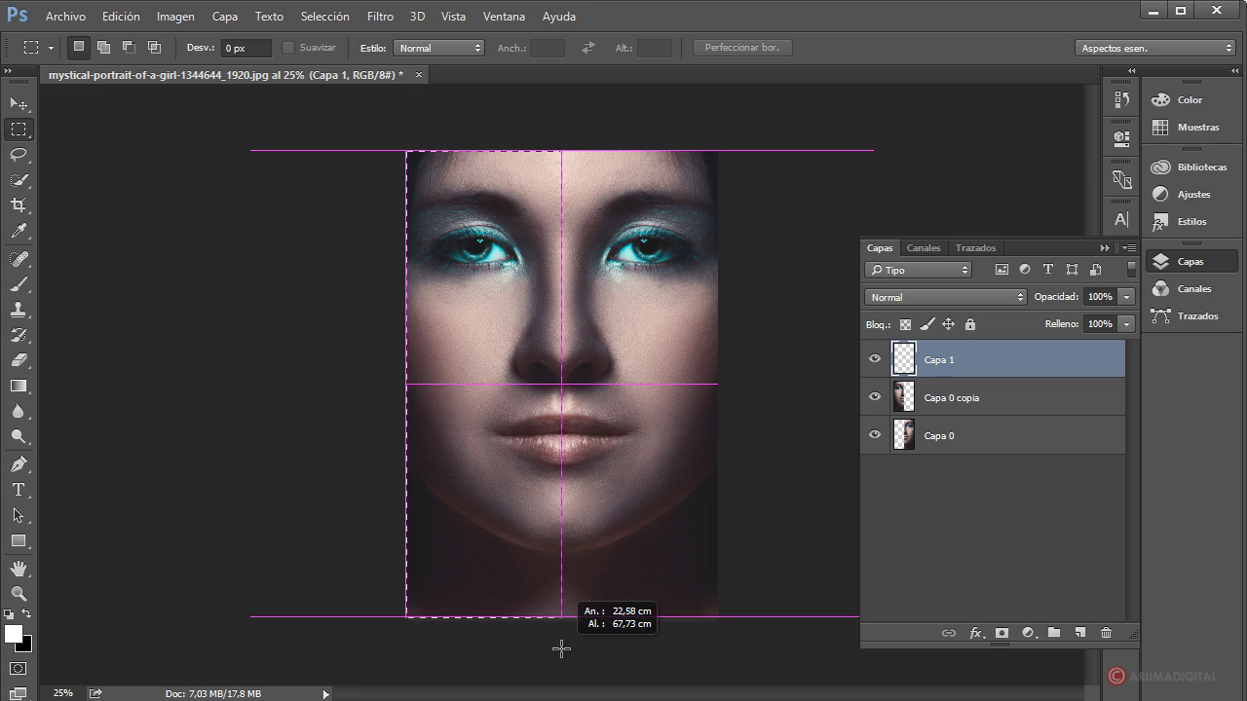
pyautogui.moveTo(561, 648); pyautogui.dragTo(562, 649)
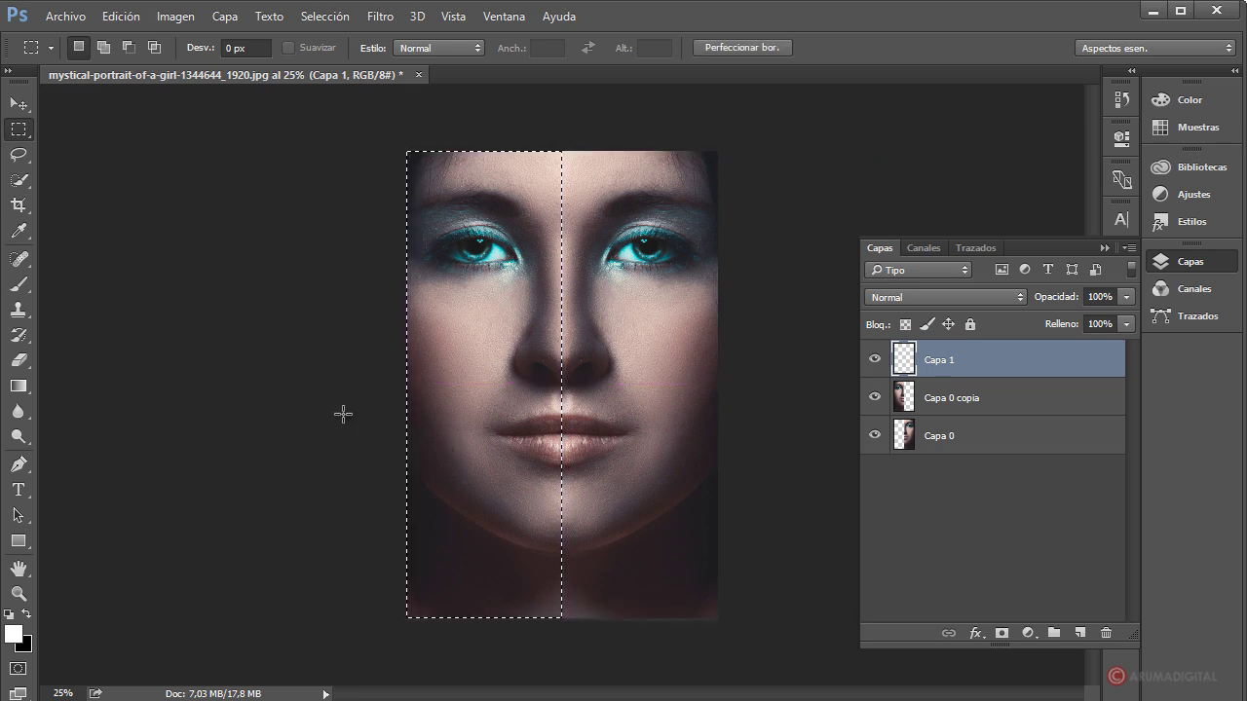
pyautogui.click(27, 613)
pyautogui.hotkey('alt', 'BackSpace')
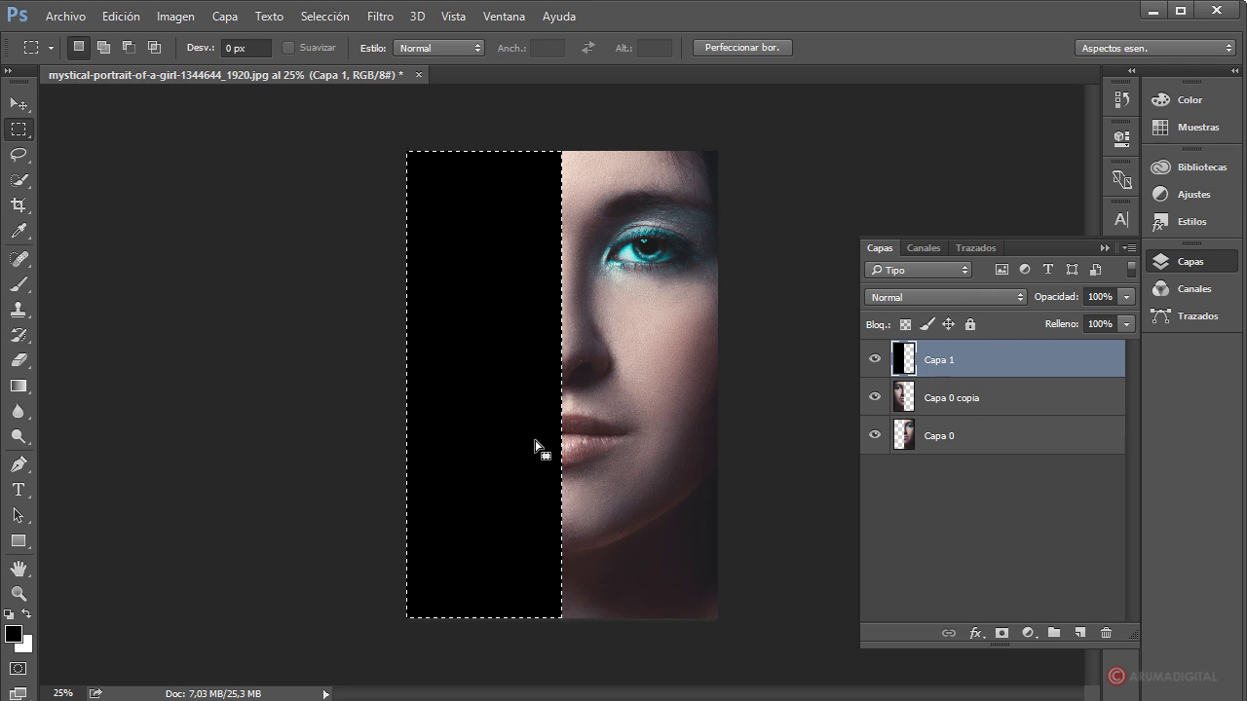
pyautogui.hotkey('ctrl', 'd')
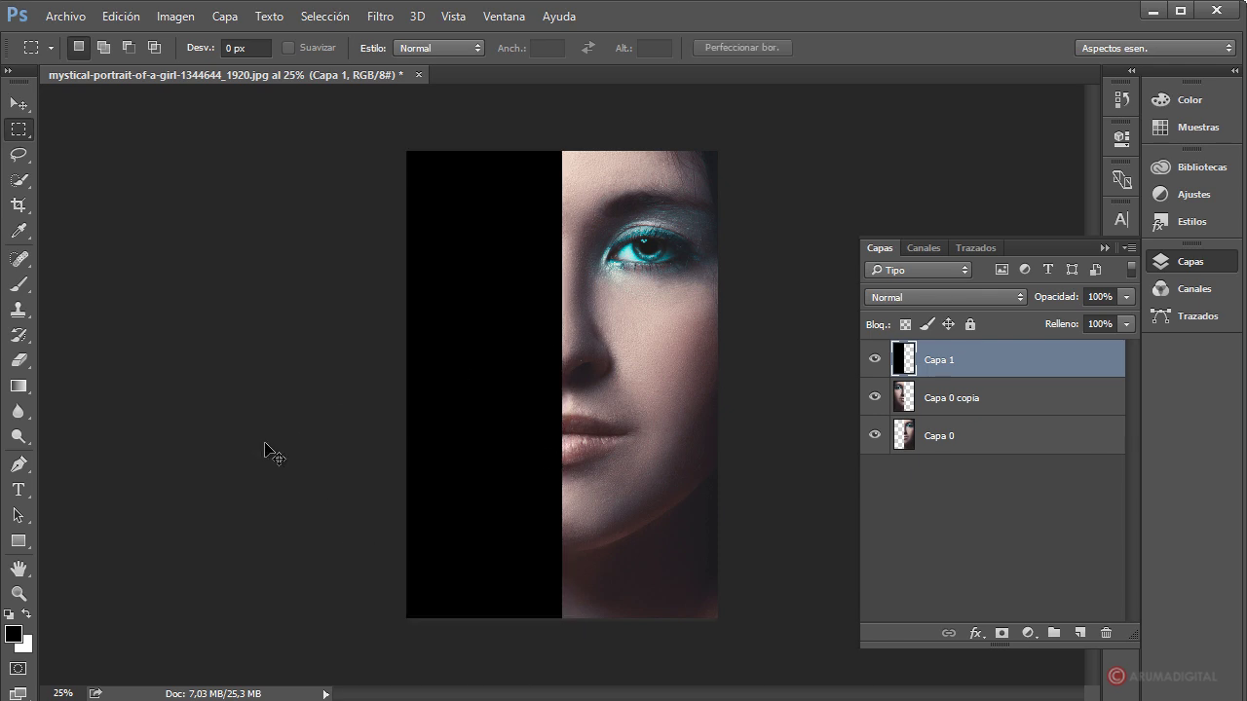
pyautogui.click(321, 17)
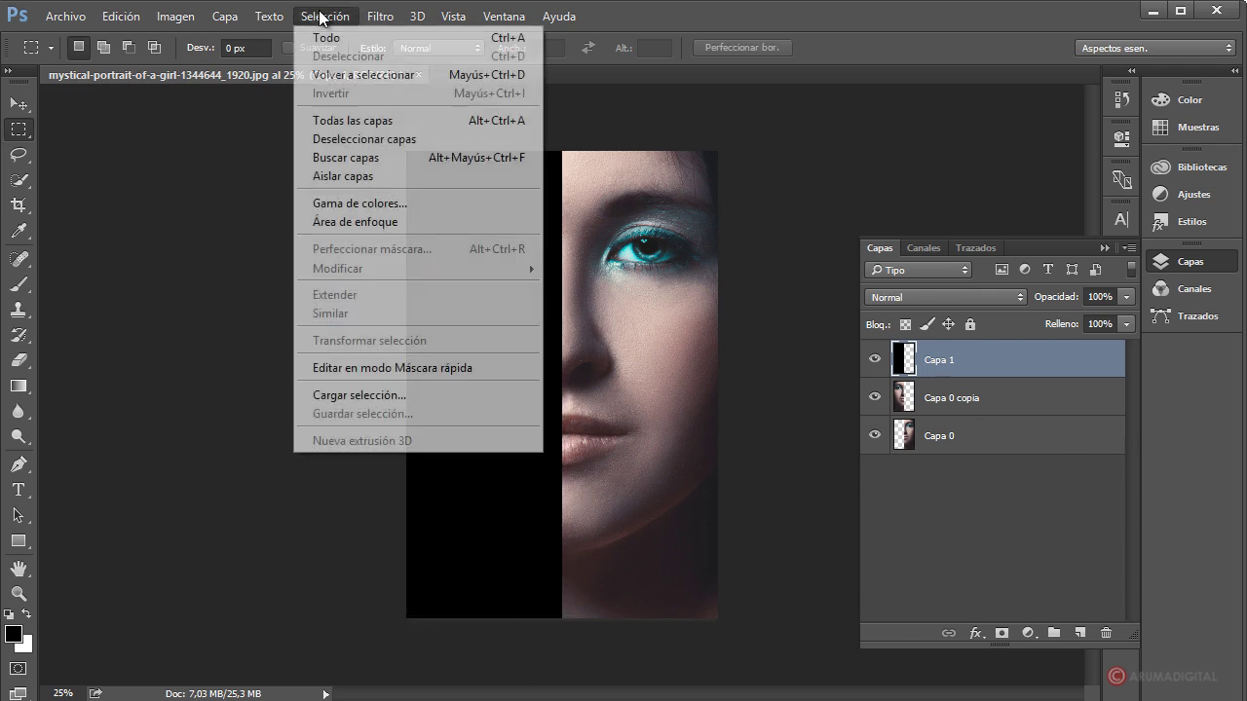
pyautogui.click(729, 23)
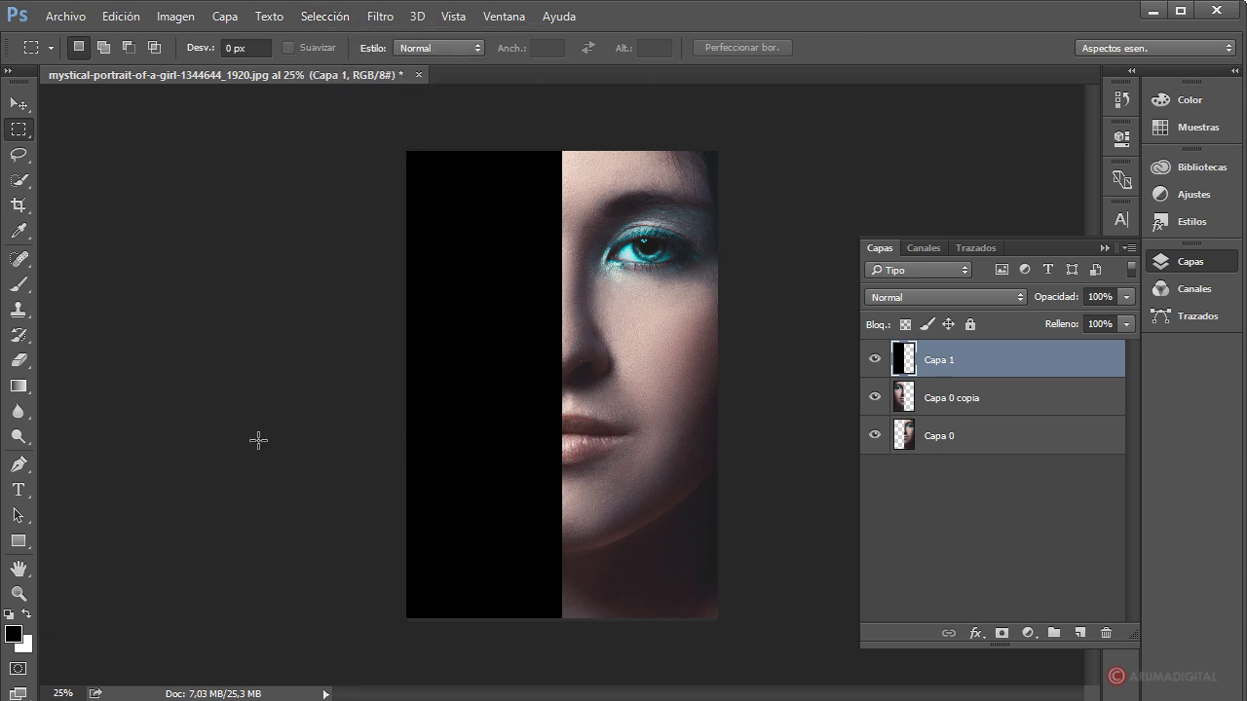
# - Start a white text layer at the black half's top-left with the first line, LIFE TIME DANCE
pyautogui.click(29, 613)
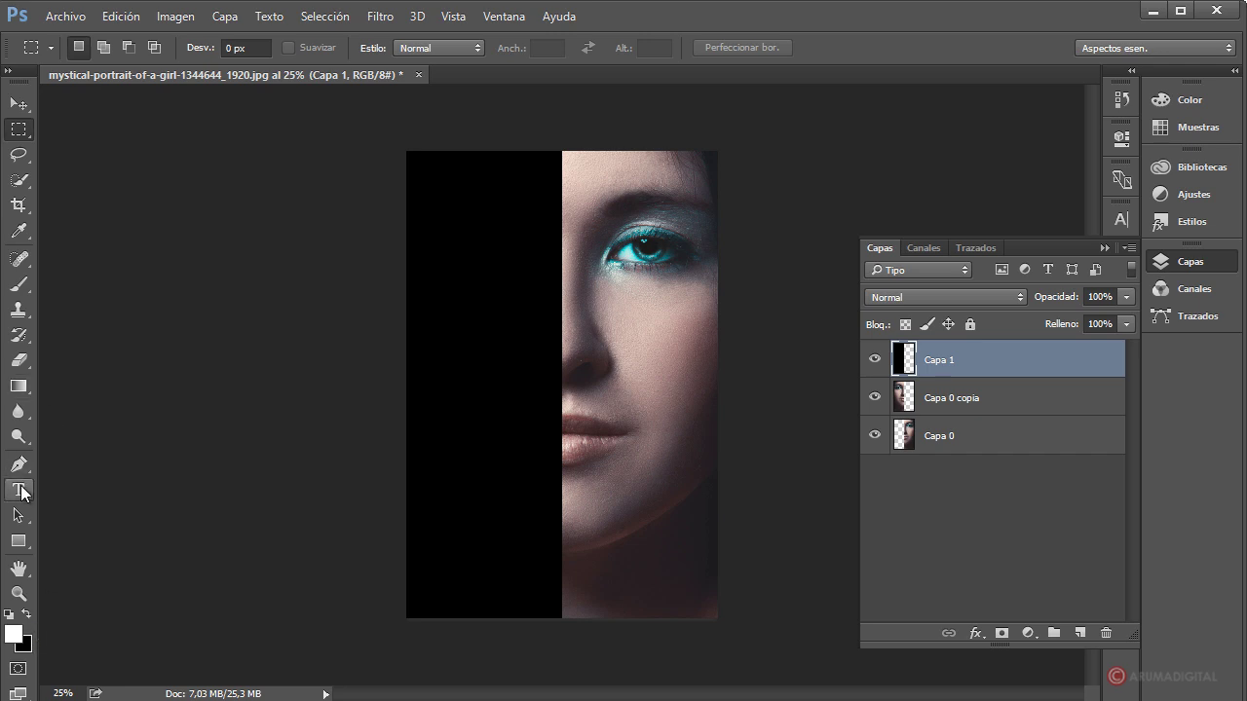
pyautogui.click(19, 491)
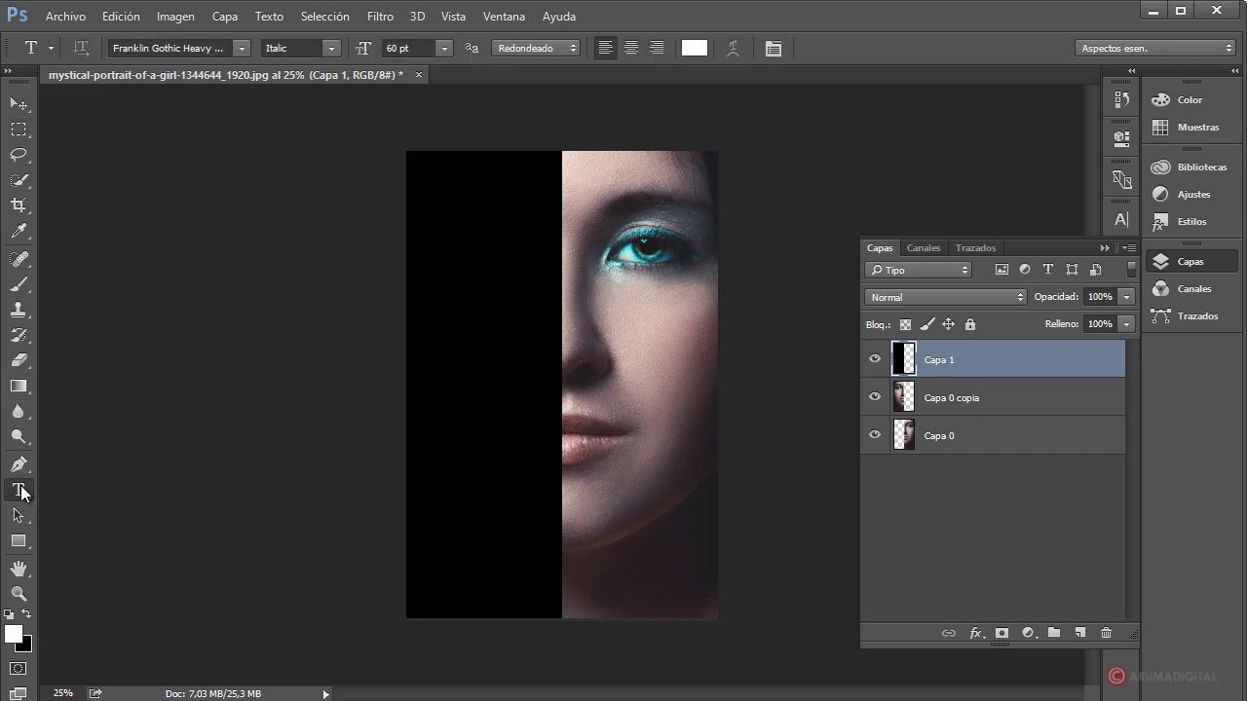
pyautogui.click(437, 185)
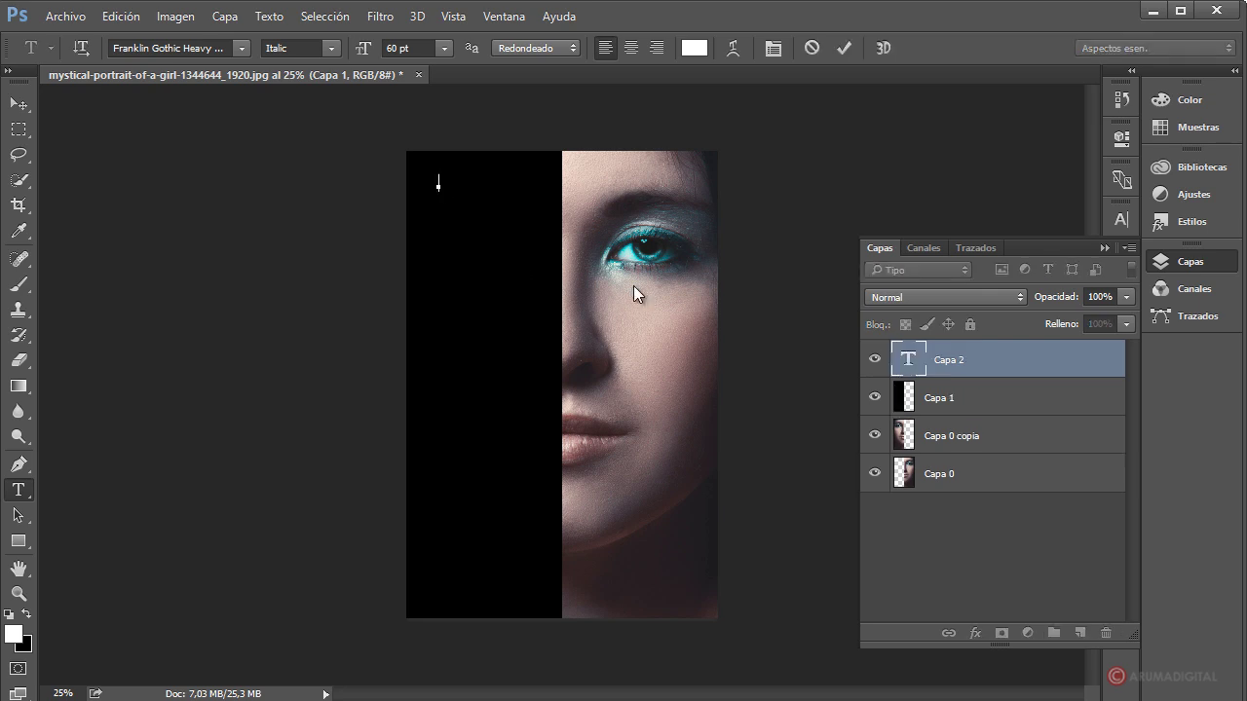
pyautogui.write('LI')
pyautogui.write('LIFE')
pyautogui.write('TI')
pyautogui.write('ME')
pyautogui.write('DANCE')
pyautogui.press('Return')
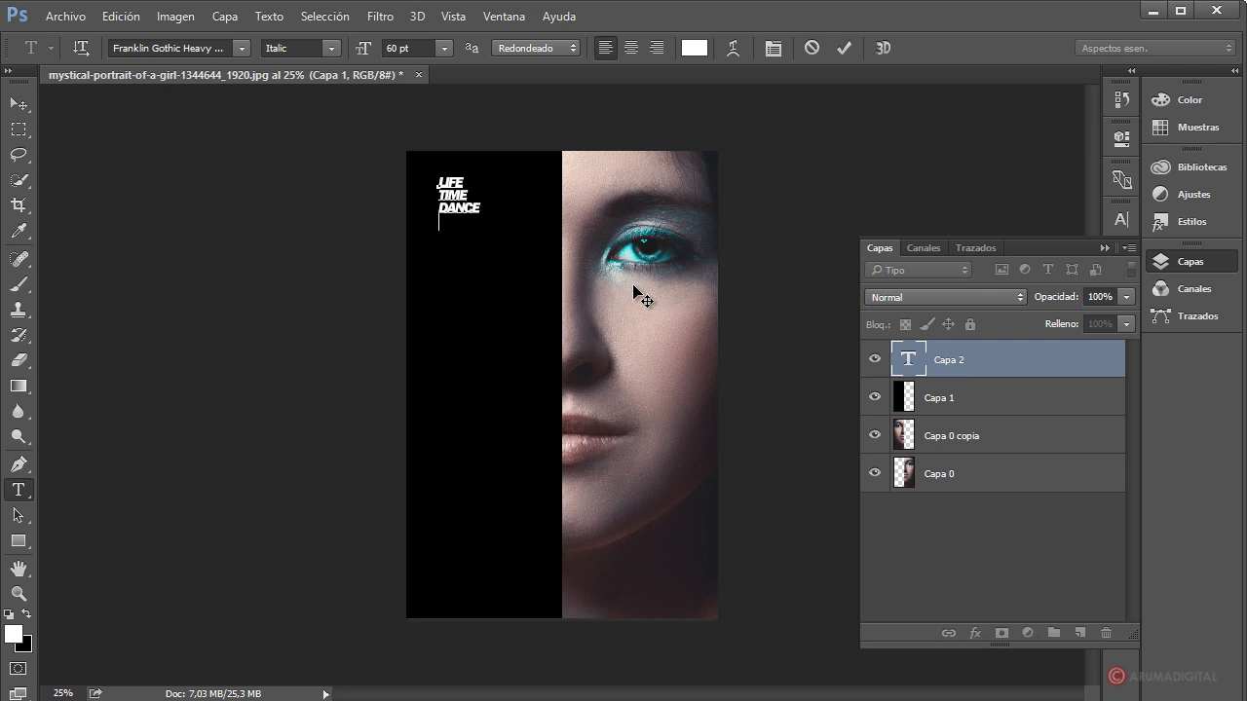
# - Add lines DREAM LAUGH JUMP, PLAY LOVE RUN, CRY, DONT and STOP, then commit the text
pyautogui.write('DREAM ')
pyautogui.write('LAUGH ')
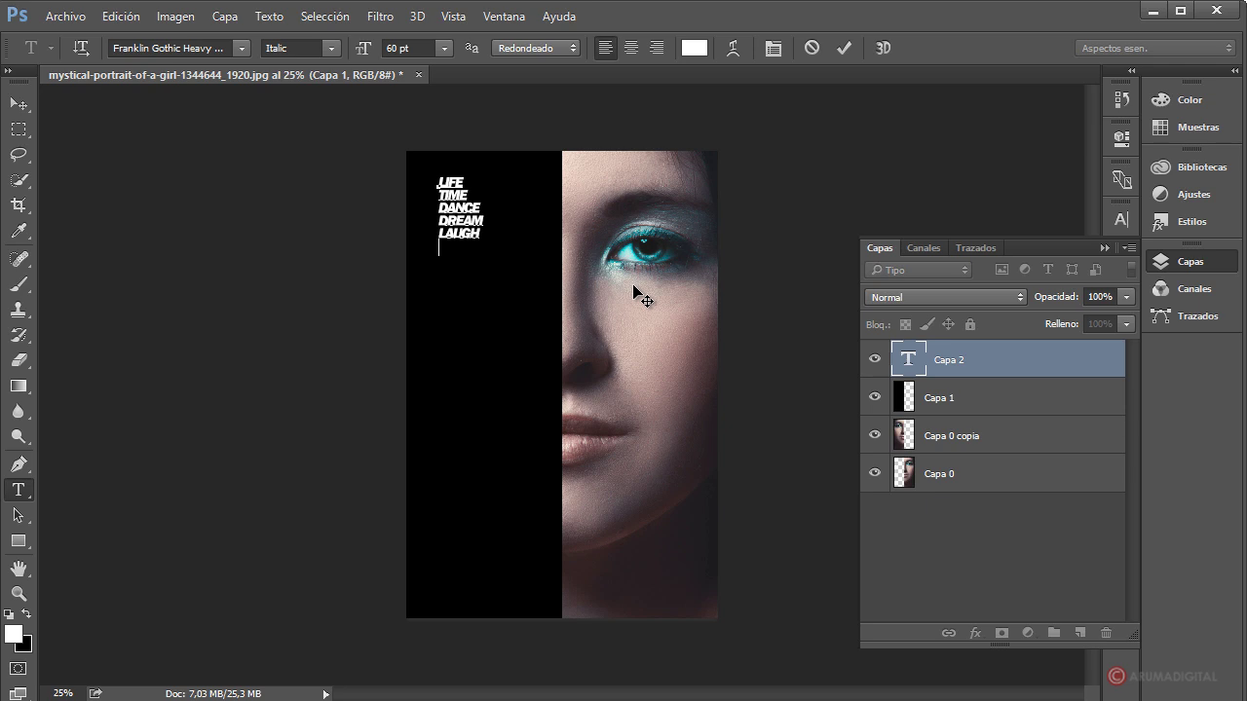
pyautogui.write('J')
pyautogui.write('UMP')
pyautogui.press('Return')
pyautogui.write('PLA')
pyautogui.write('Y ')
pyautogui.write('L')
pyautogui.write('OVE ')
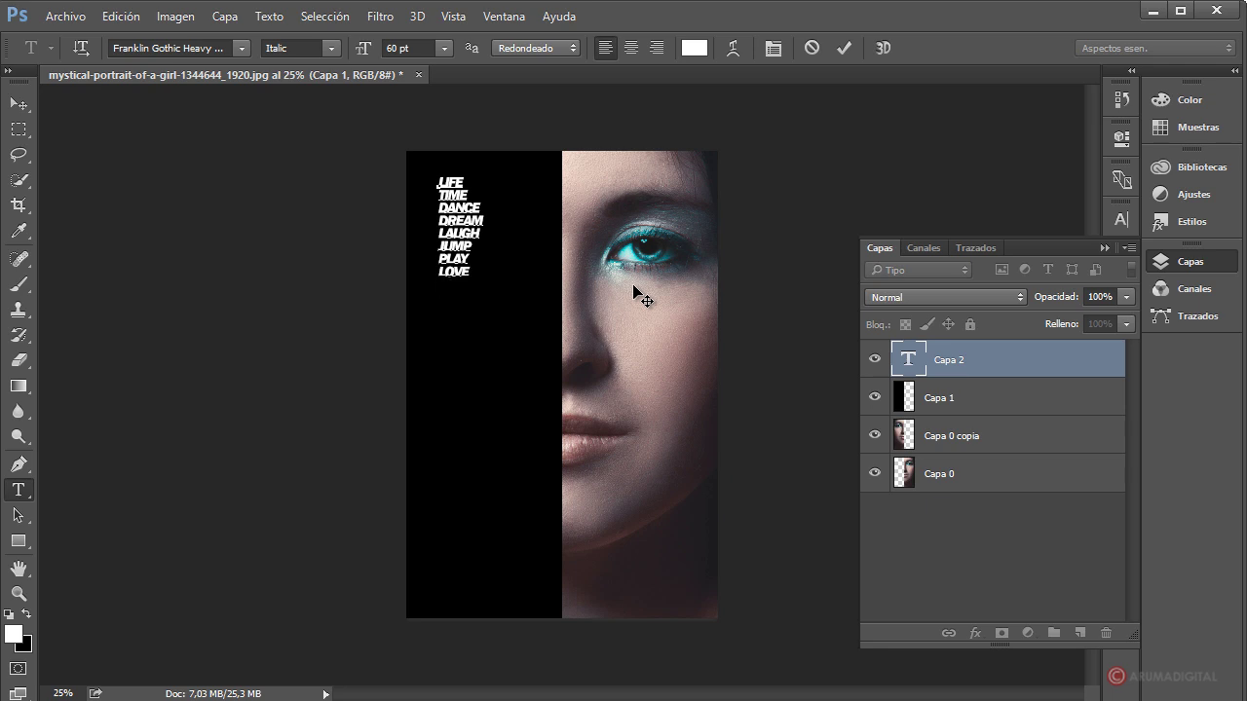
pyautogui.write('RUN')
pyautogui.press('Return')
pyautogui.write('CRY')
pyautogui.press('Return')
pyautogui.write('DONT')
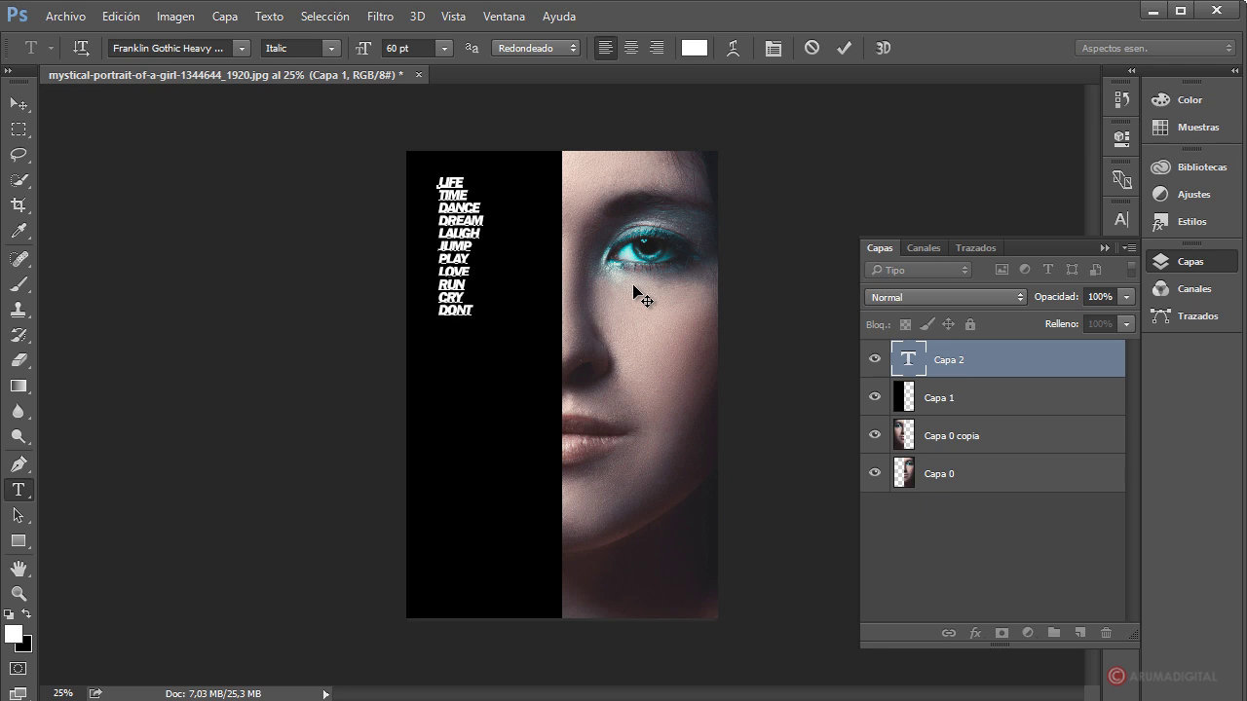
pyautogui.press('Return')
pyautogui.write('STOP')
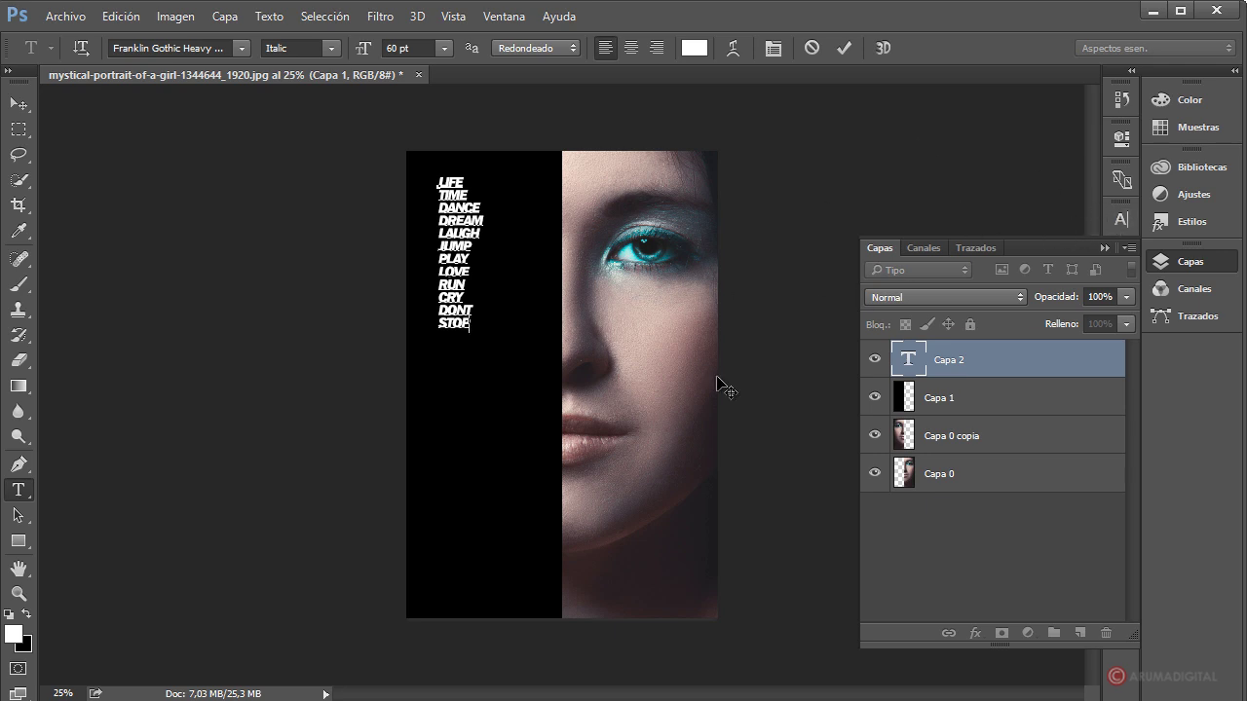
pyautogui.click(991, 366)
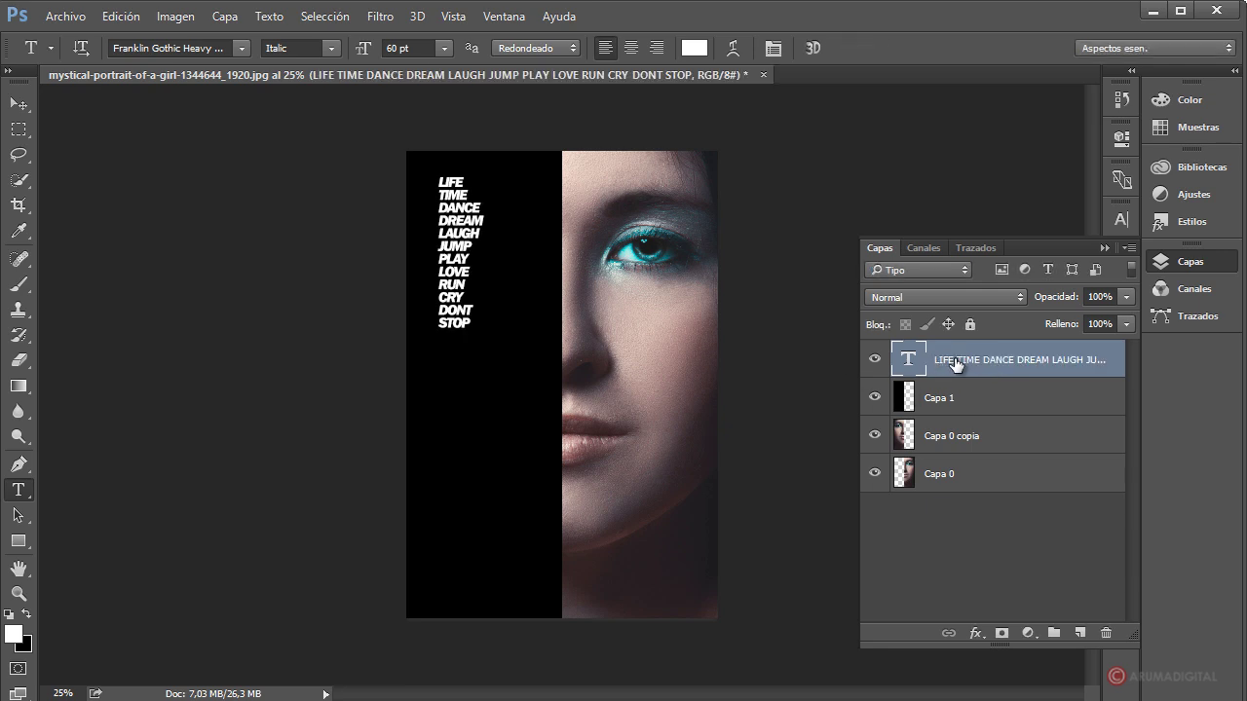
# - Set the word column to 180 pt with 142,53 pt leading
pyautogui.click(1124, 221)
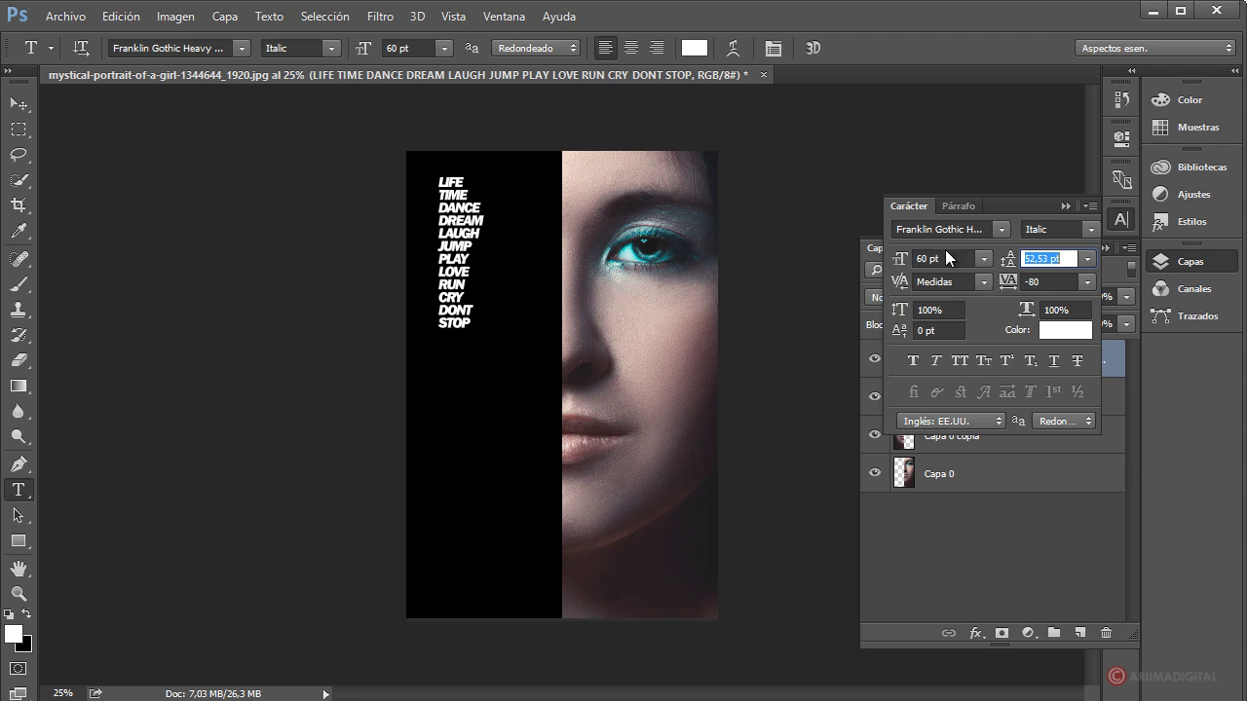
pyautogui.click(982, 258)
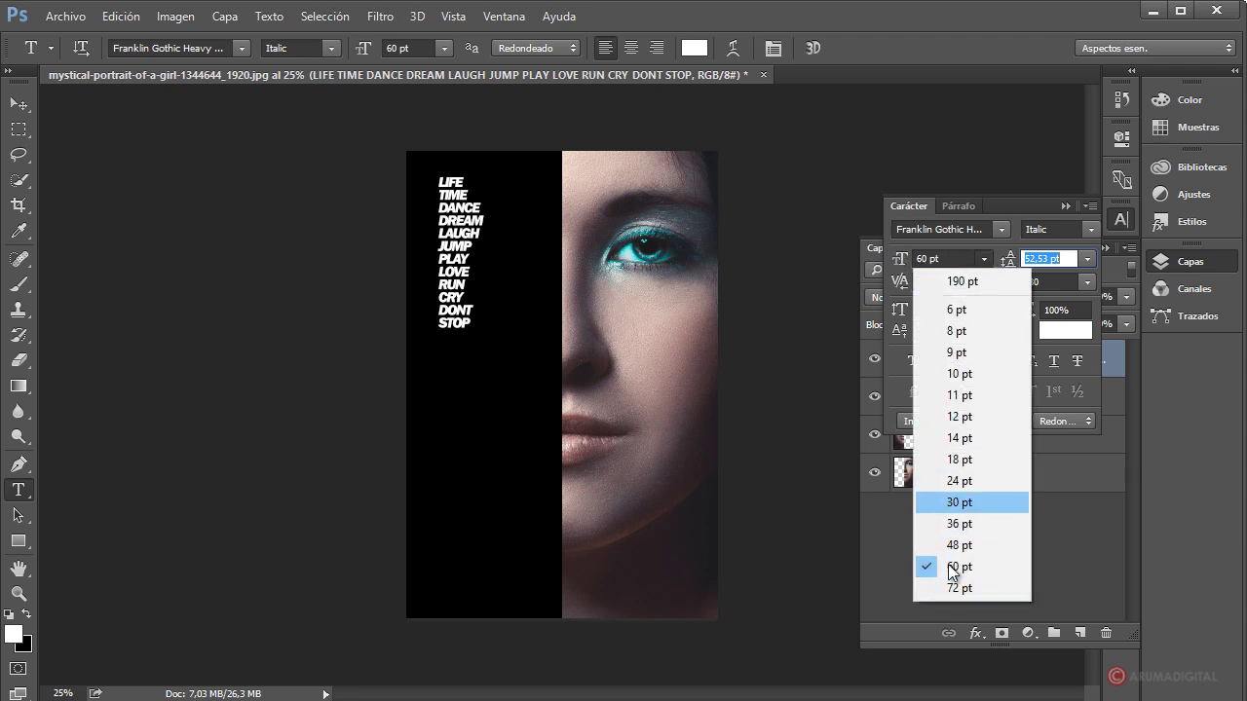
pyautogui.click(925, 258)
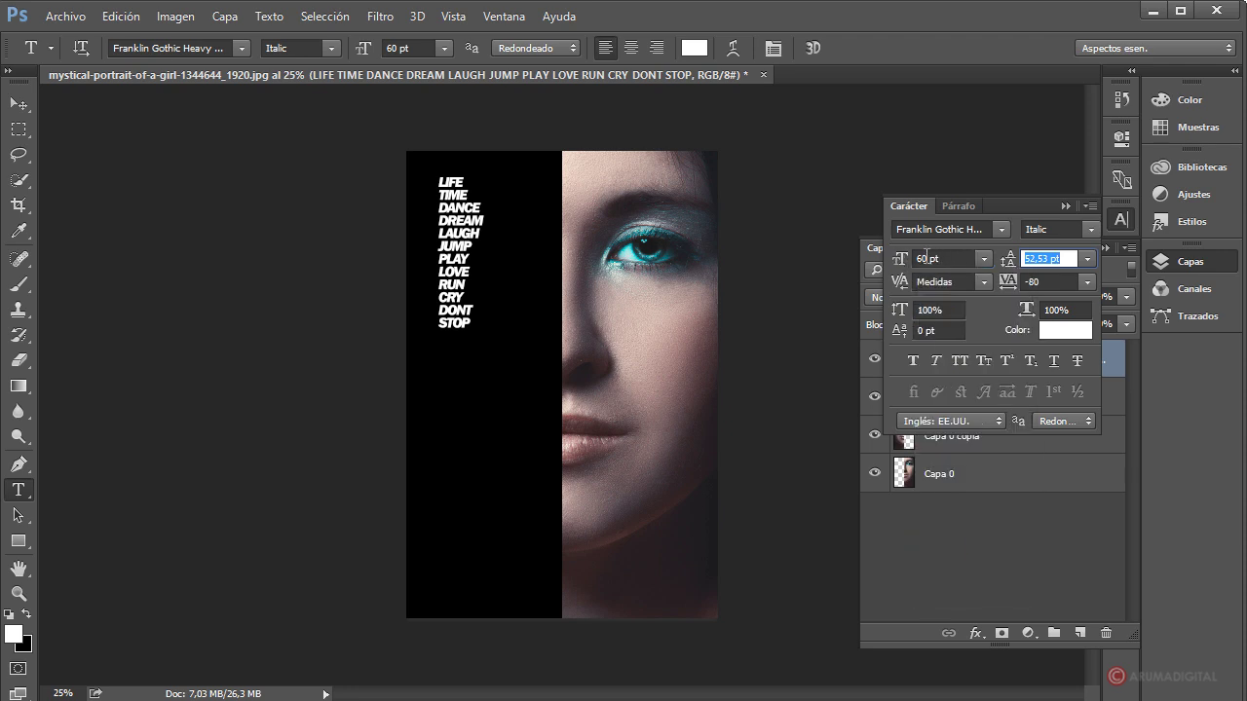
pyautogui.doubleClick(926, 258)
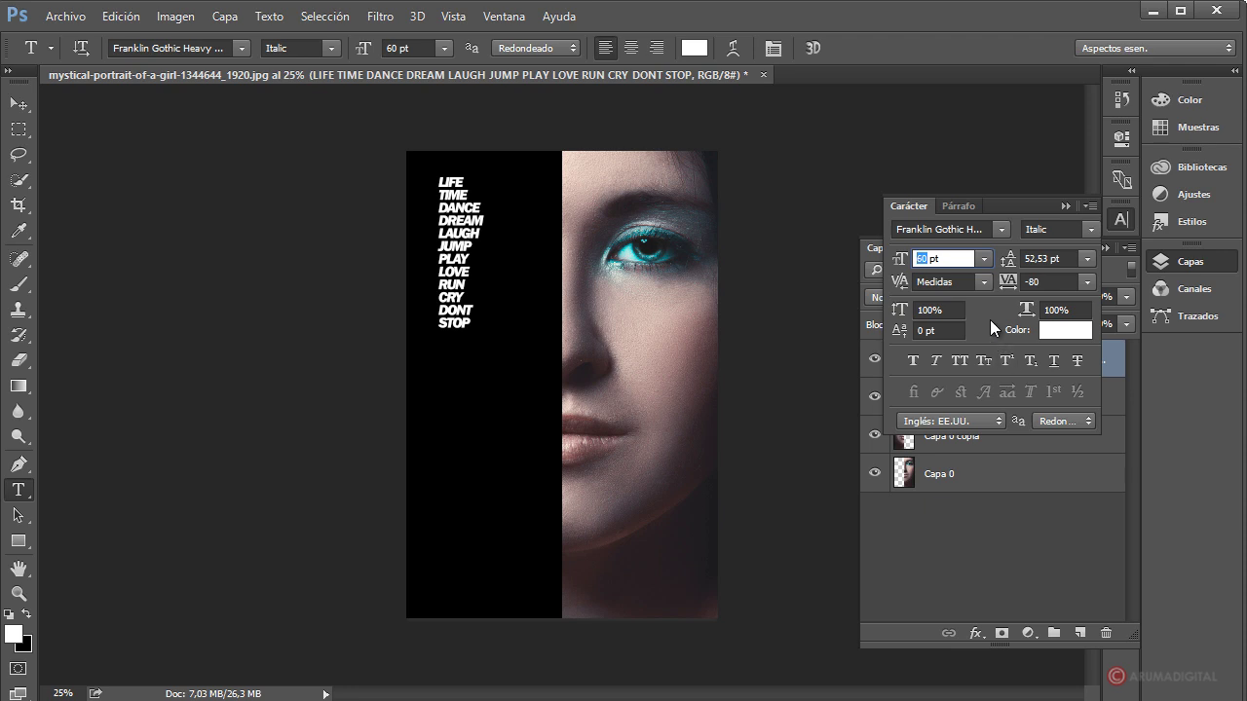
pyautogui.write('180')
pyautogui.click(1065, 260)
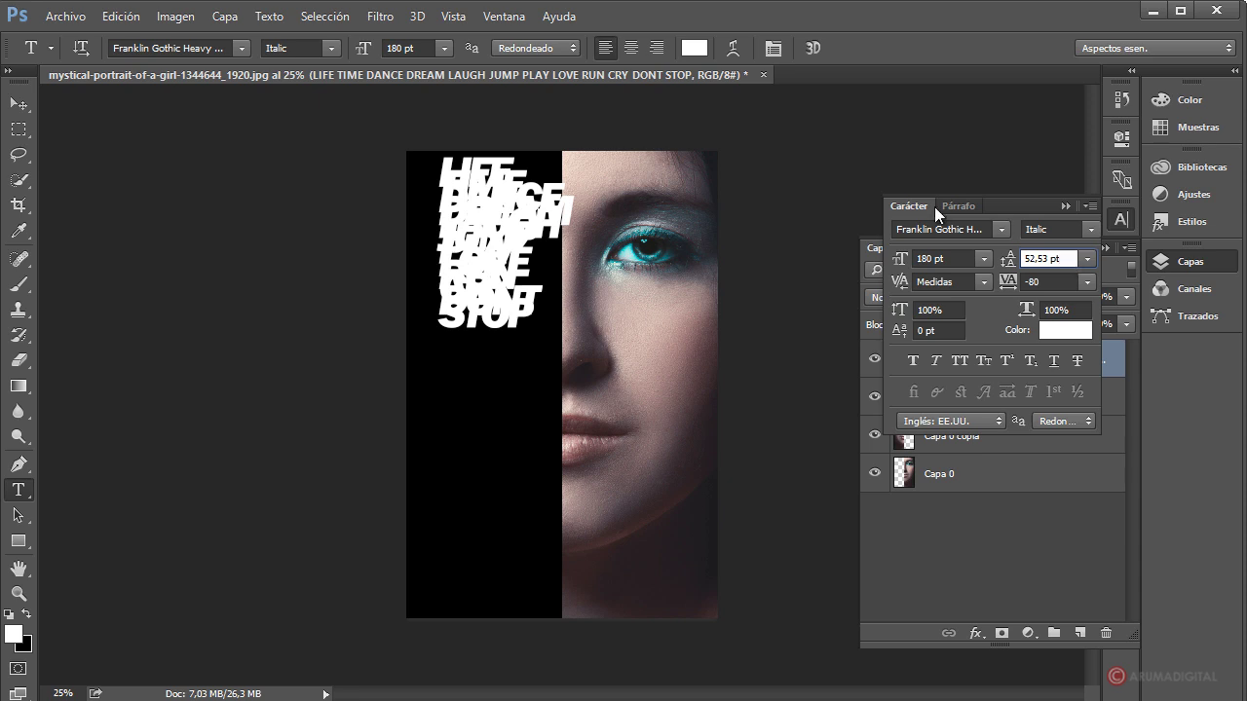
pyautogui.moveTo(1007, 261)
pyautogui.mouseDown()
pyautogui.moveTo(1031, 266)
pyautogui.moveTo(1020, 284)
pyautogui.moveTo(1014, 265)
pyautogui.moveTo(1031, 268)
pyautogui.mouseUp()
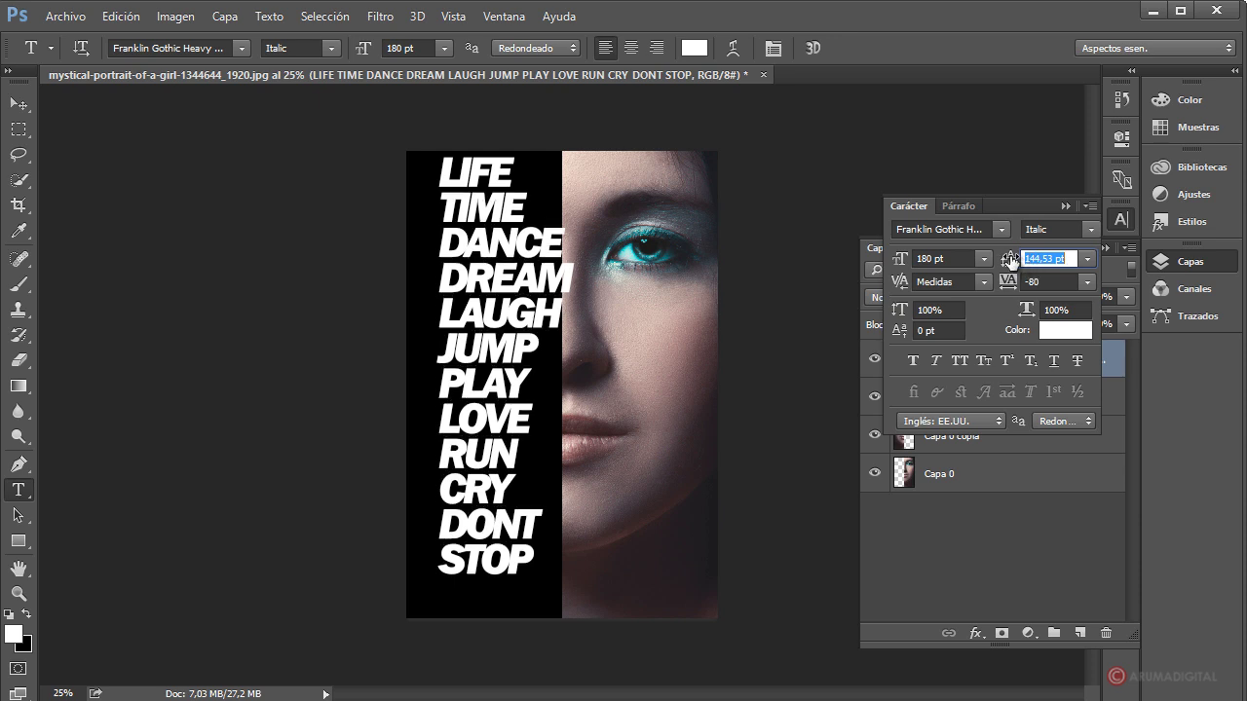
pyautogui.click(1012, 262)
pyautogui.moveTo(1012, 261); pyautogui.dragTo(1009, 262)
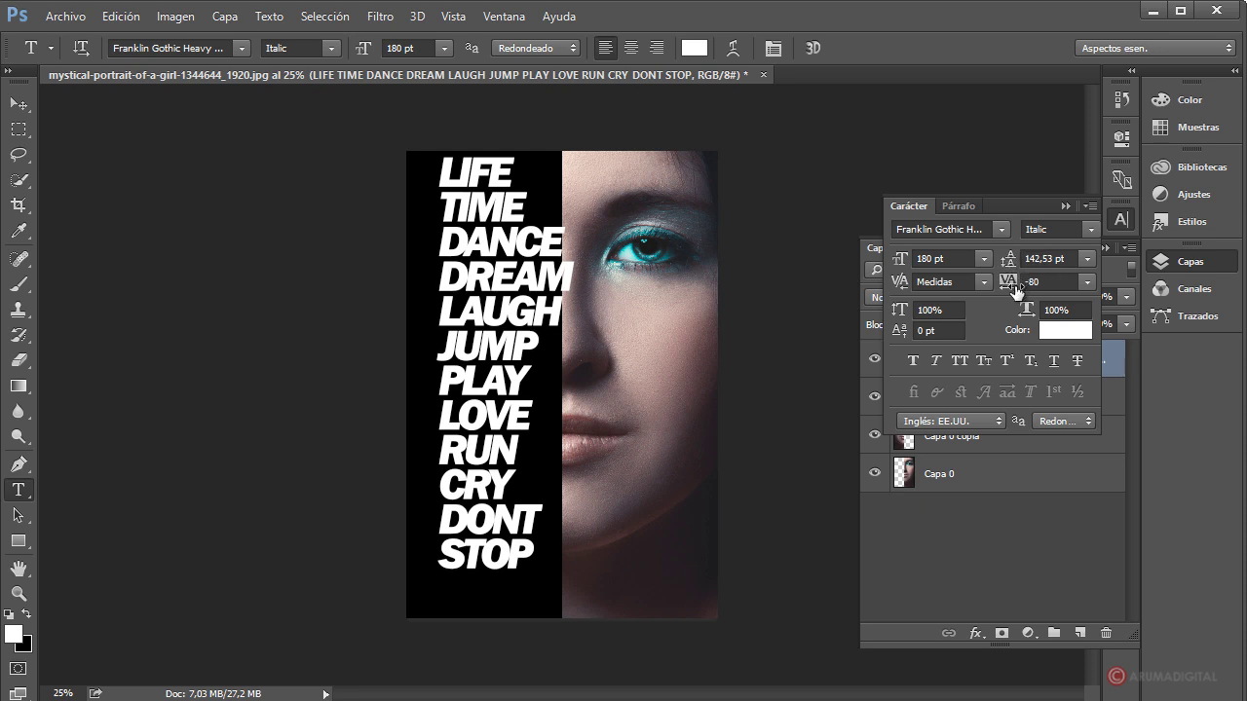
# - Select all lines from LIFE to STOP and right-align them
pyautogui.click(455, 190)
pyautogui.moveTo(455, 190); pyautogui.dragTo(557, 551)
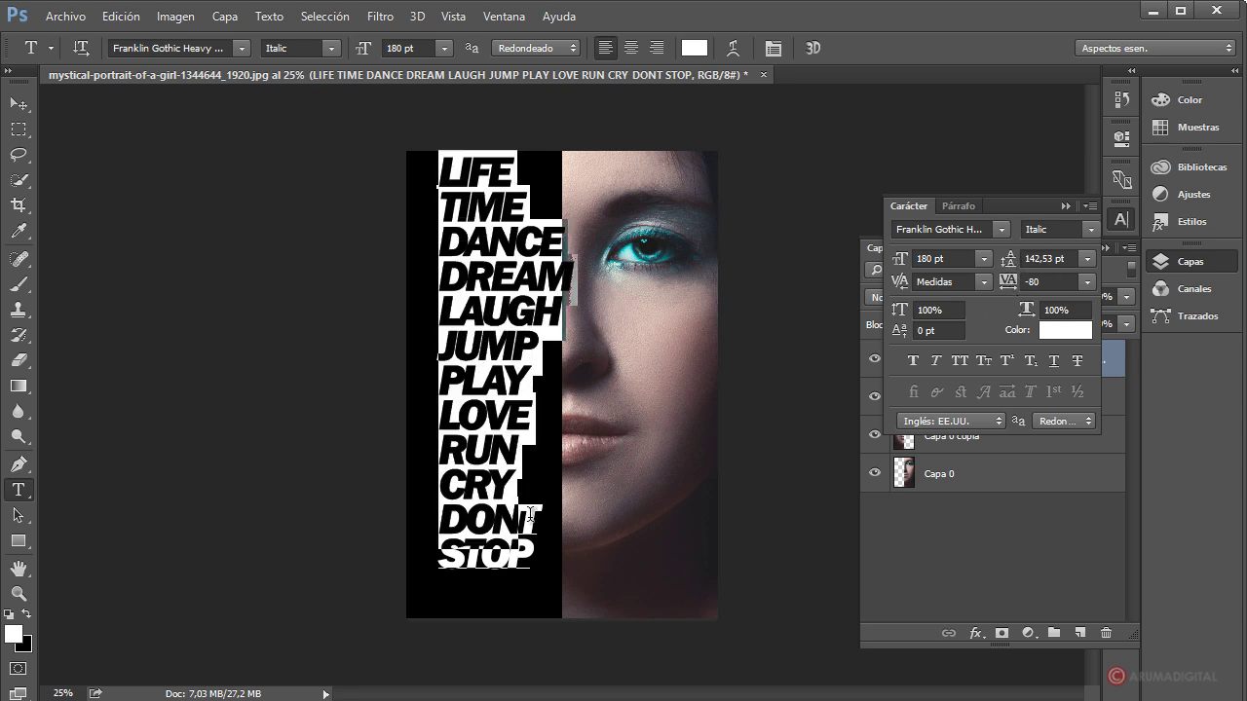
pyautogui.click(663, 45)
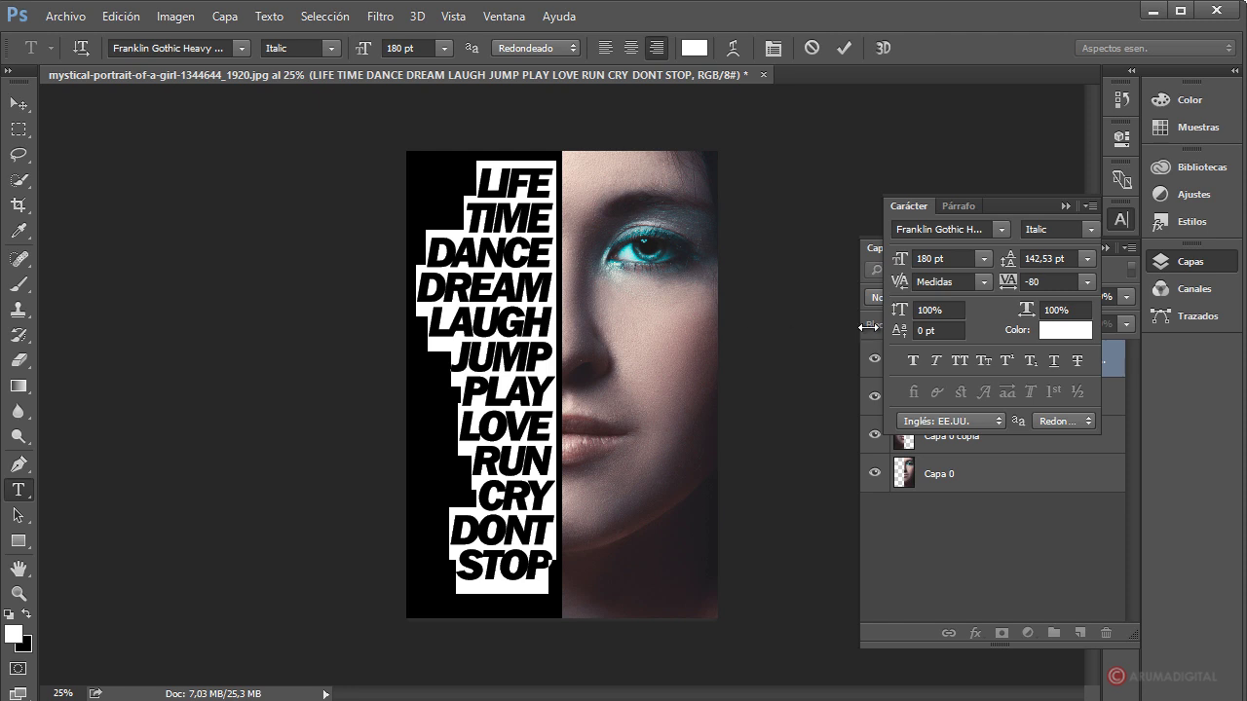
# - Preview alternative fonts on the words, keeping Franklin Gothic Heavy Italic
pyautogui.click(950, 229)
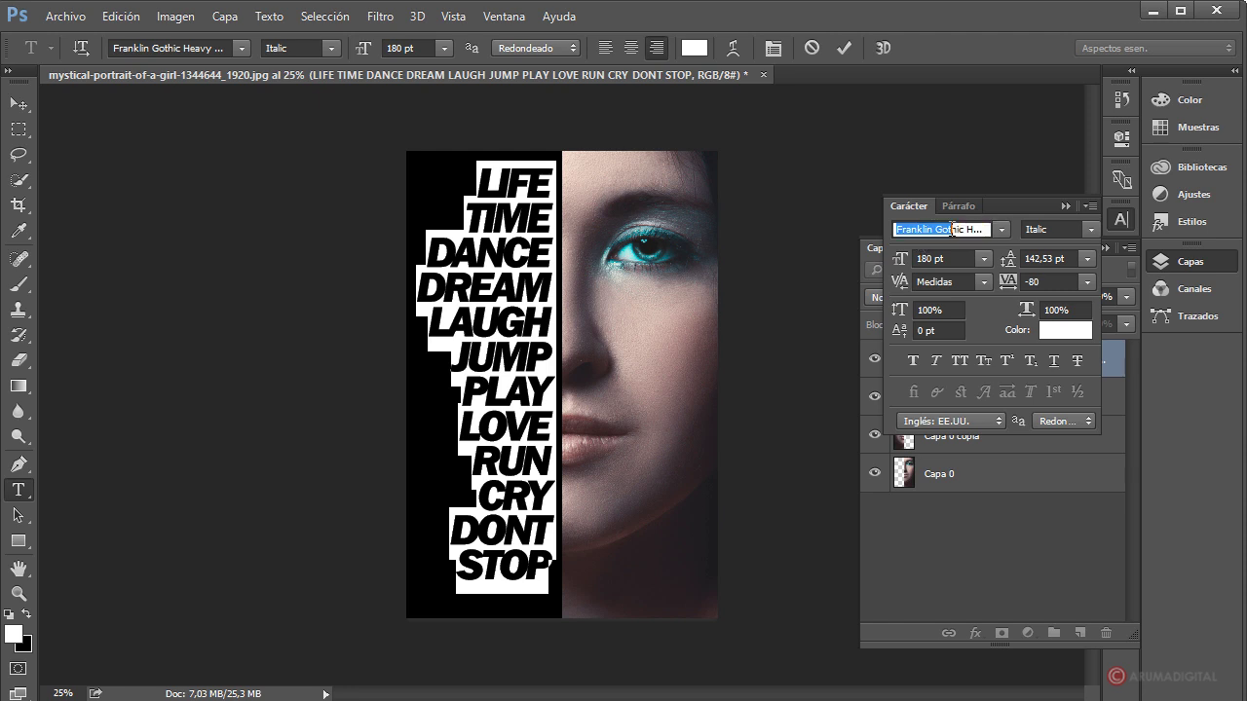
pyautogui.press('Down')
pyautogui.press('Down')
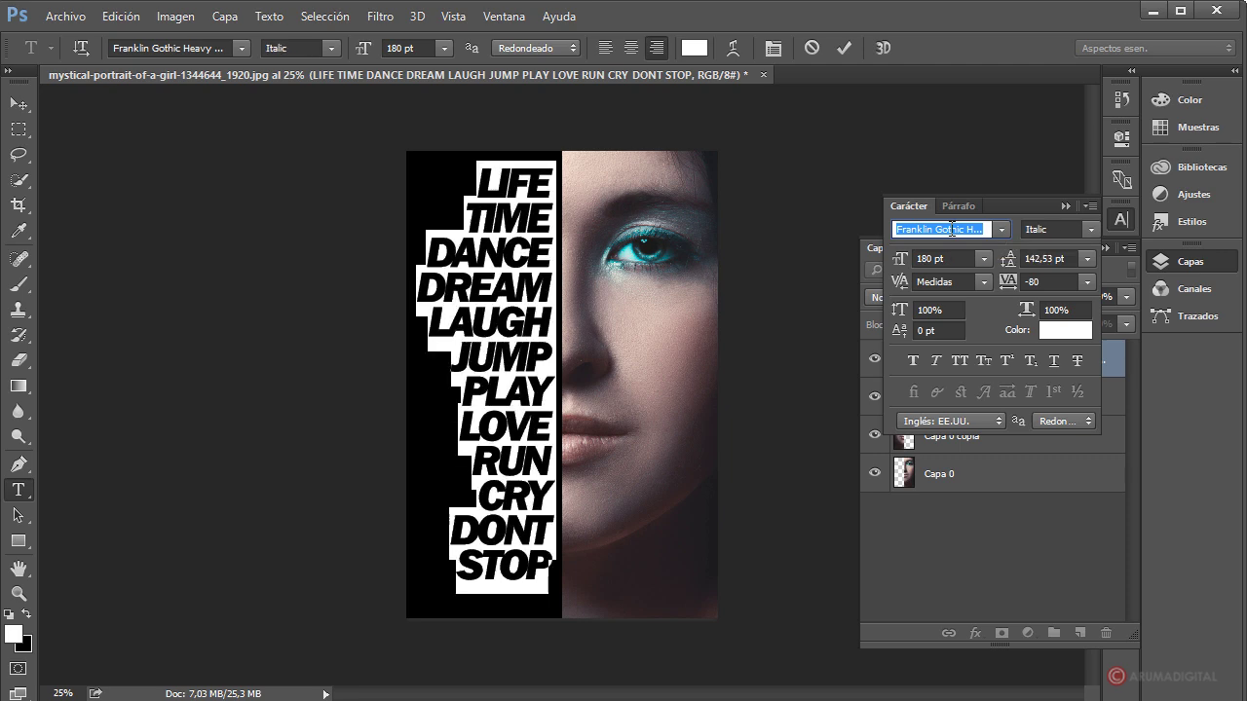
pyautogui.press('Up')
pyautogui.press('Down')
pyautogui.press('Up')
pyautogui.press('Up')
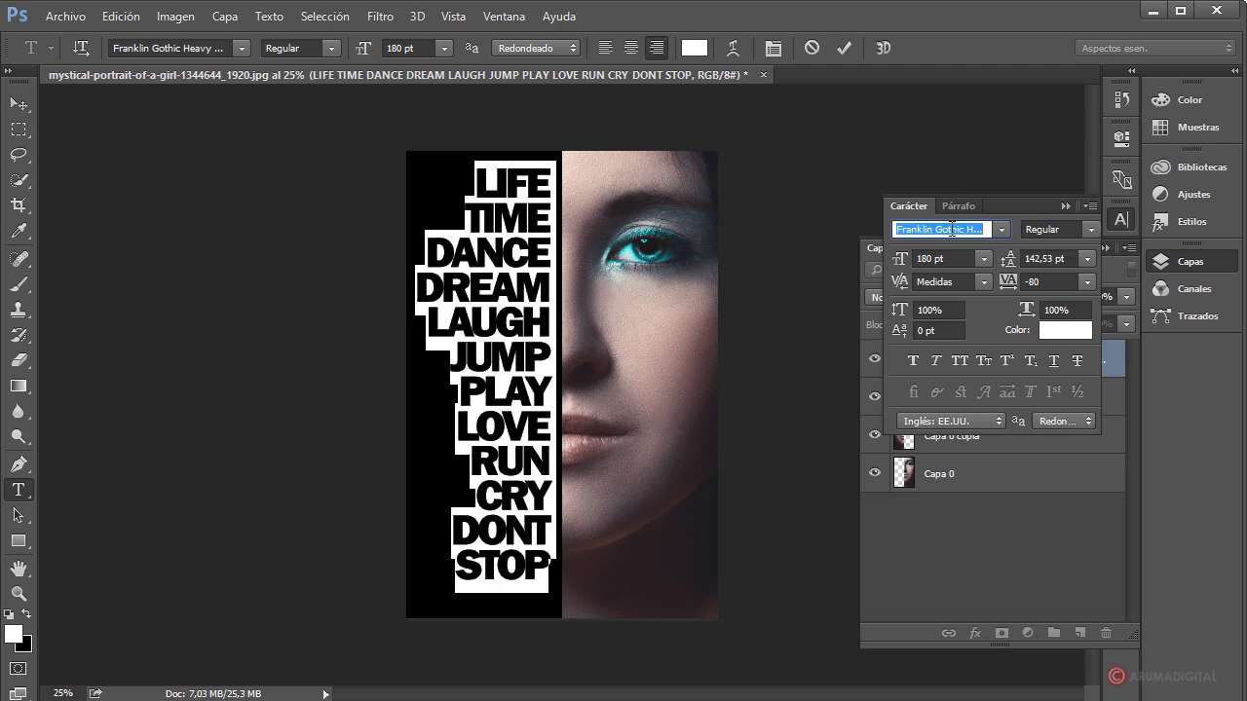
pyautogui.press('Down')
pyautogui.press('Up')
pyautogui.press('Down')
pyautogui.press('Up')
pyautogui.press('Down')
pyautogui.press('Down')
pyautogui.press('Up')
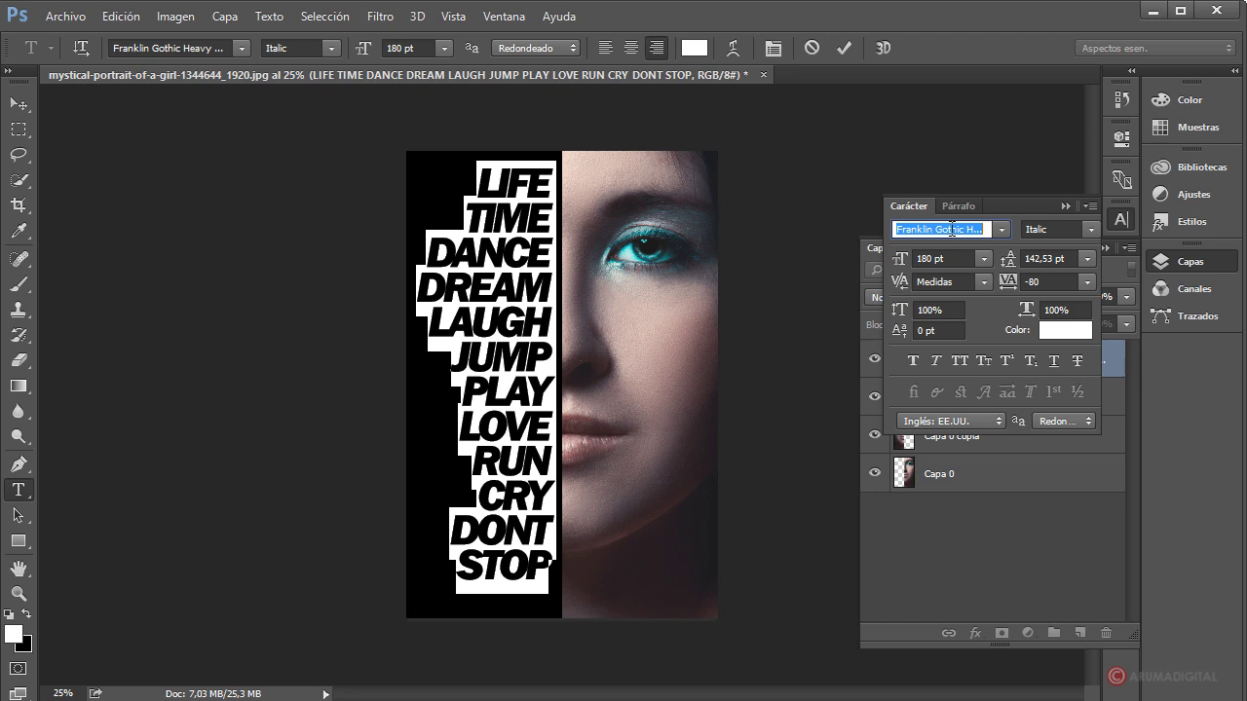
# - Cut the word shapes out of the black Capa 1 layer and hide the white text layer
pyautogui.click(1065, 206)
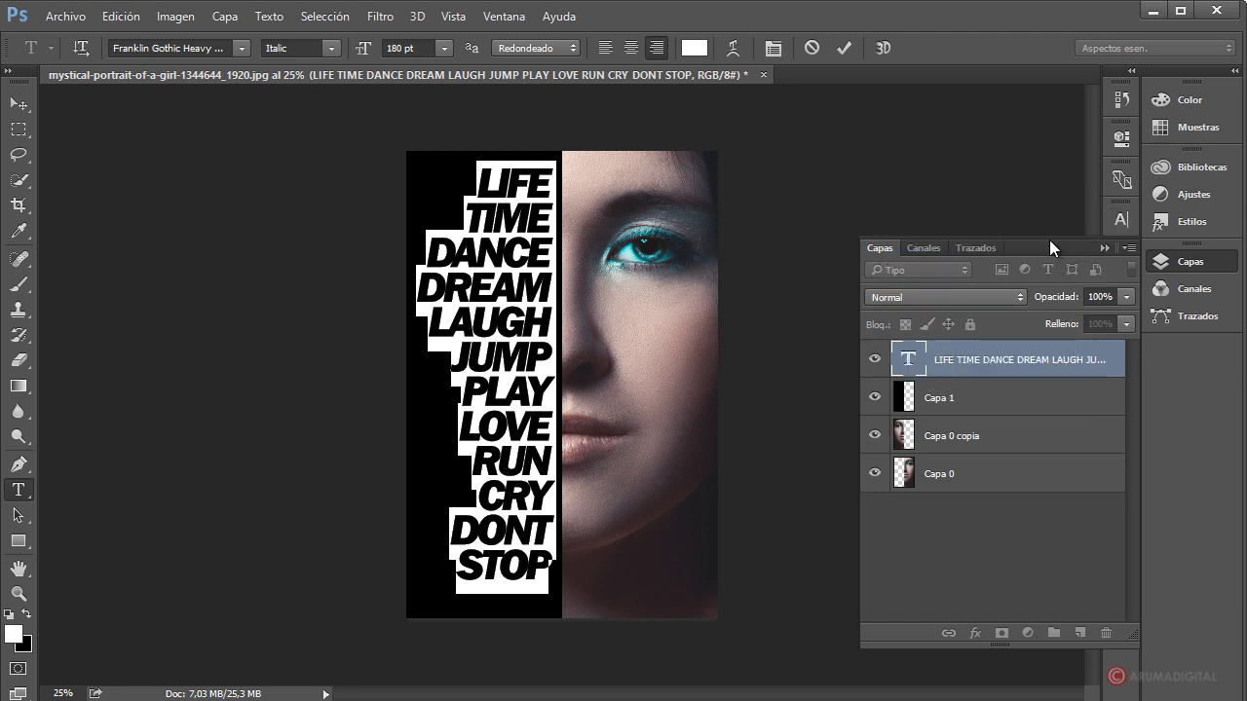
pyautogui.doubleClick(898, 359)
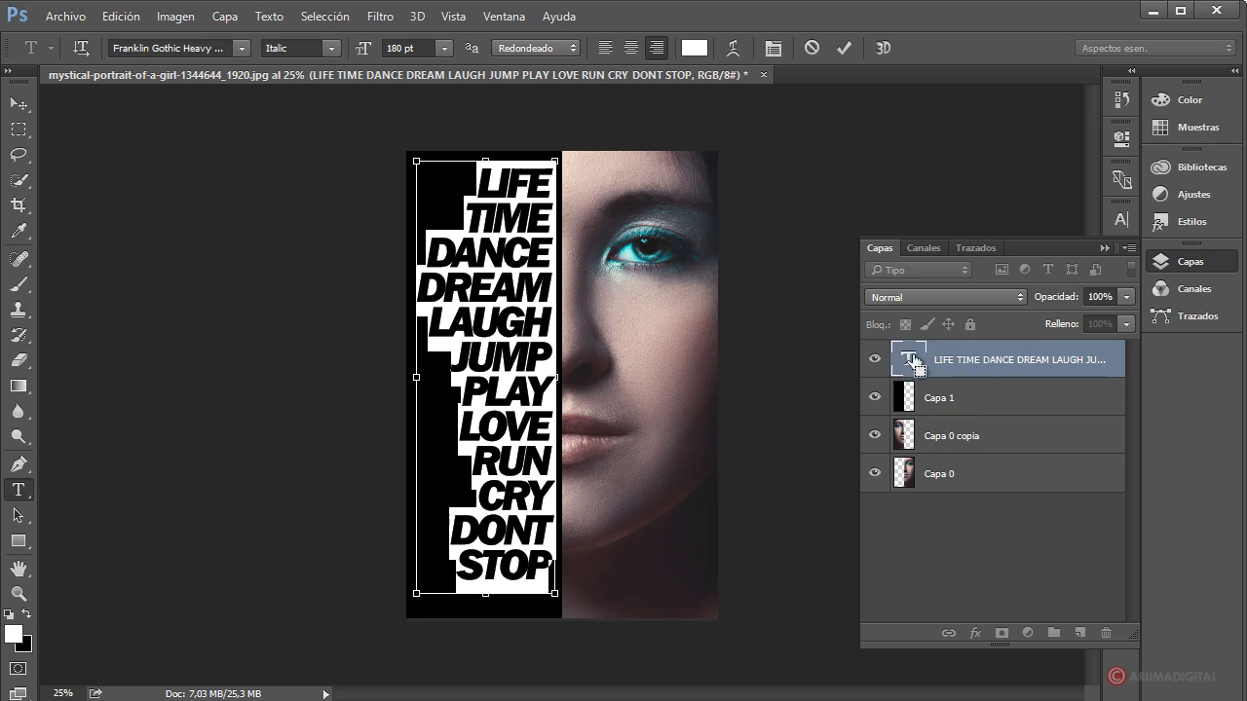
pyautogui.hotkey('ctrl', 'Return')
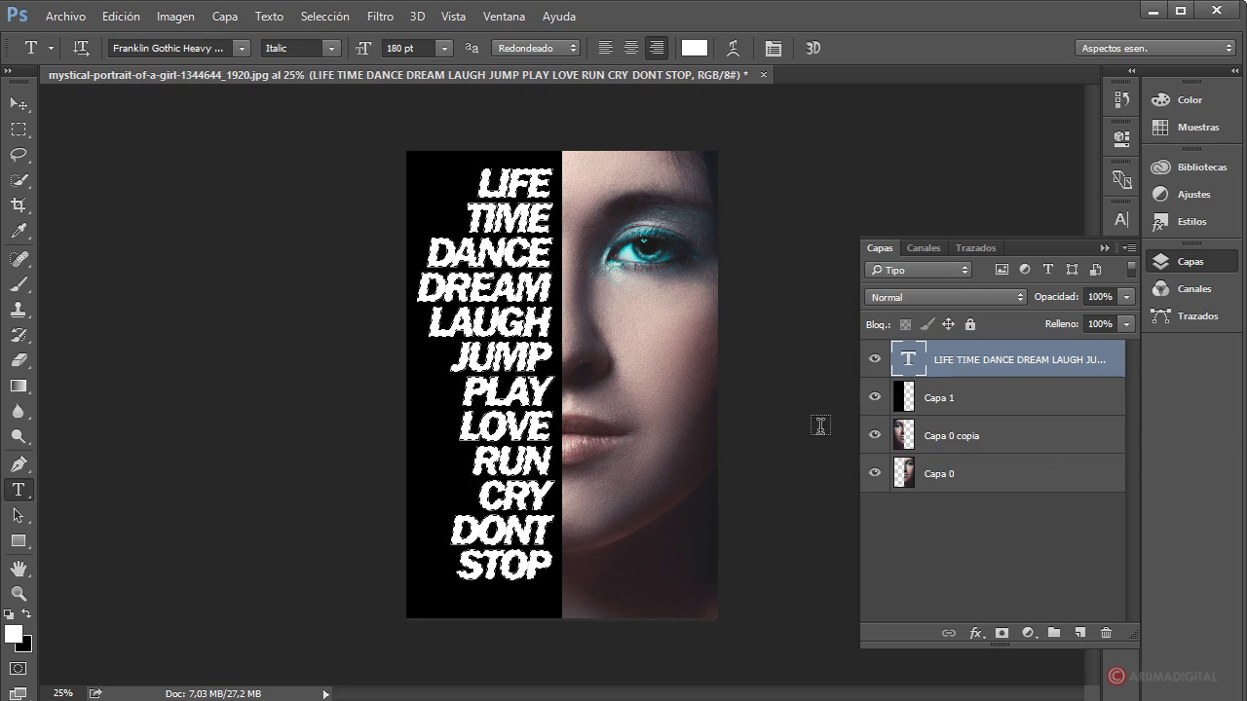
pyautogui.click(974, 403)
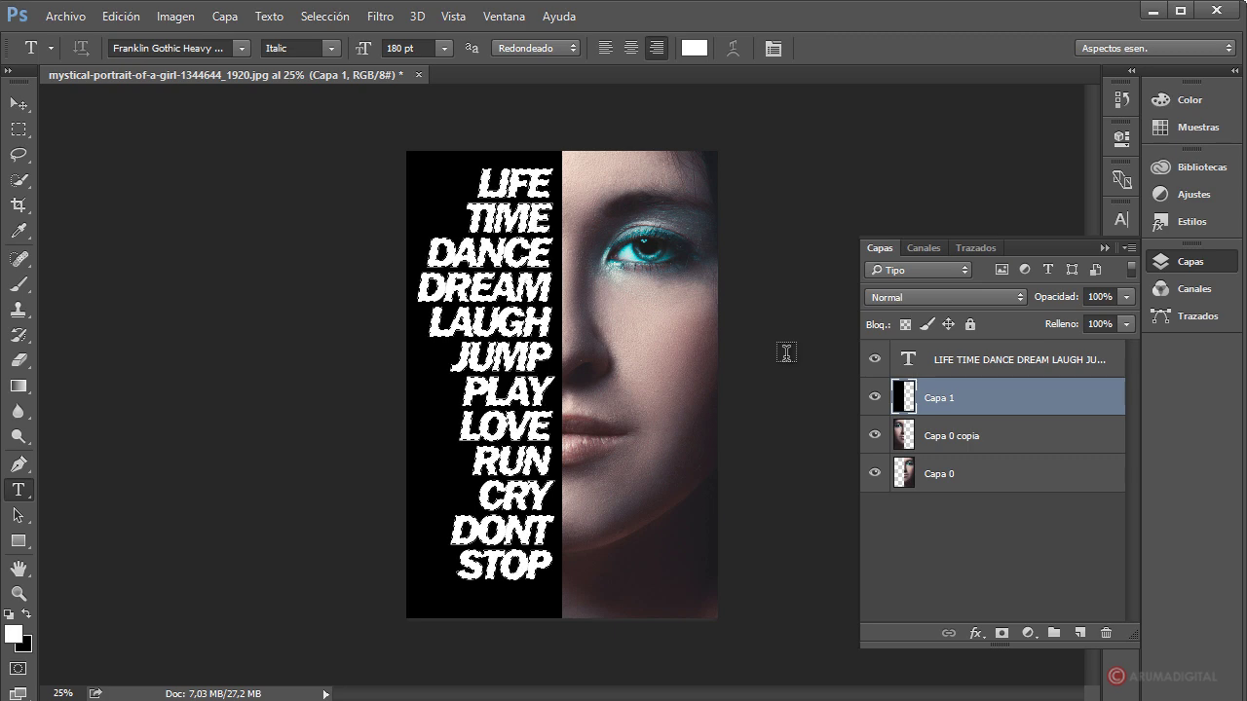
pyautogui.click(875, 362)
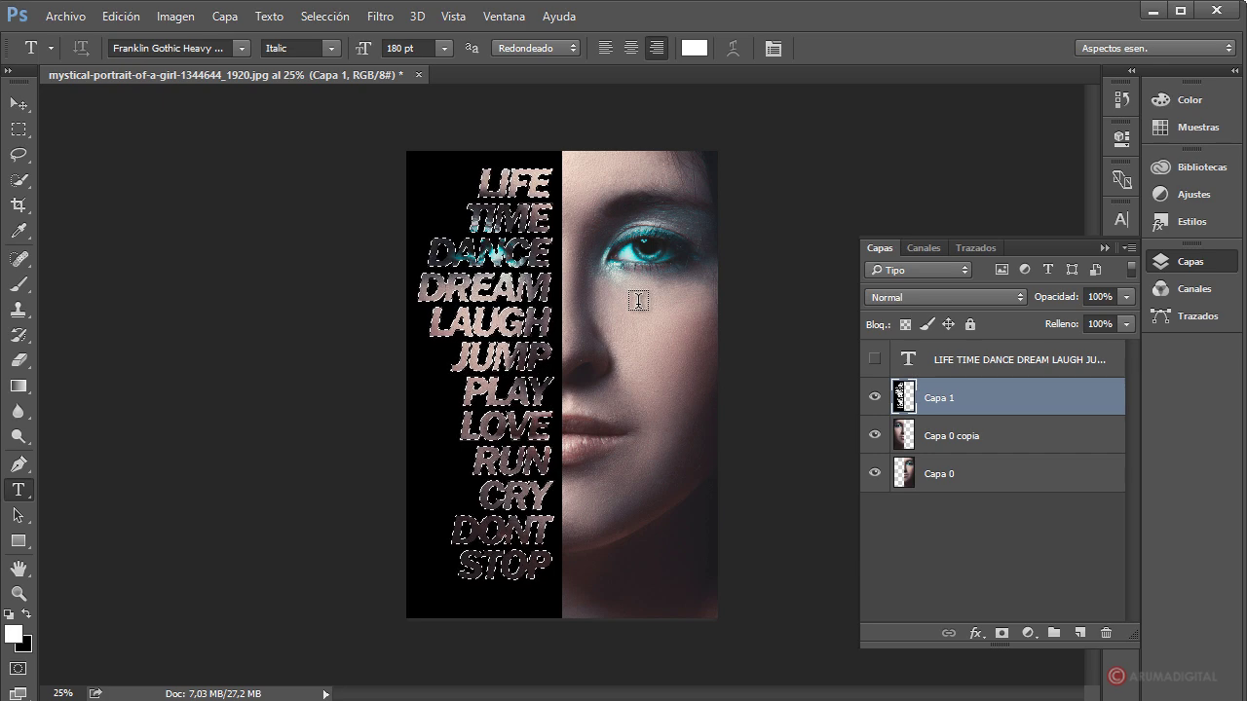
pyautogui.hotkey('ctrl', 'd')
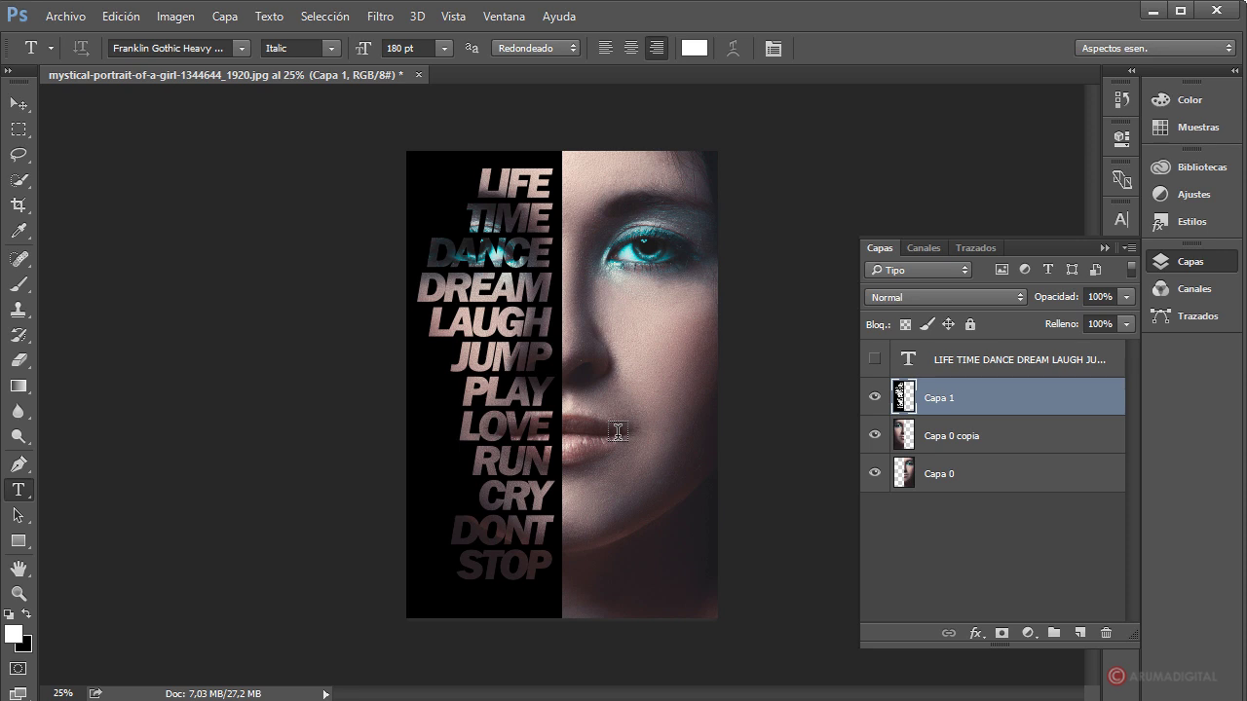
# - Duplicate the word layer, make the copy visible, and rasterize its text
pyautogui.moveTo(980, 362); pyautogui.dragTo(1076, 628)
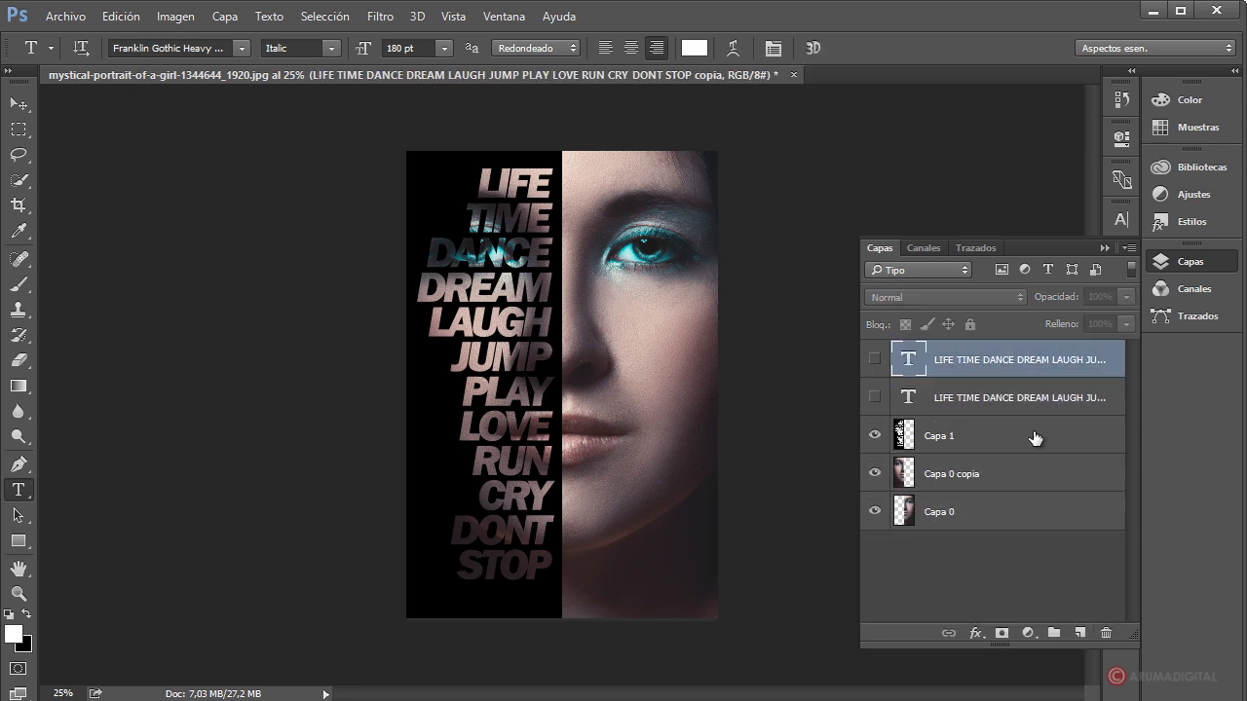
pyautogui.click(874, 360)
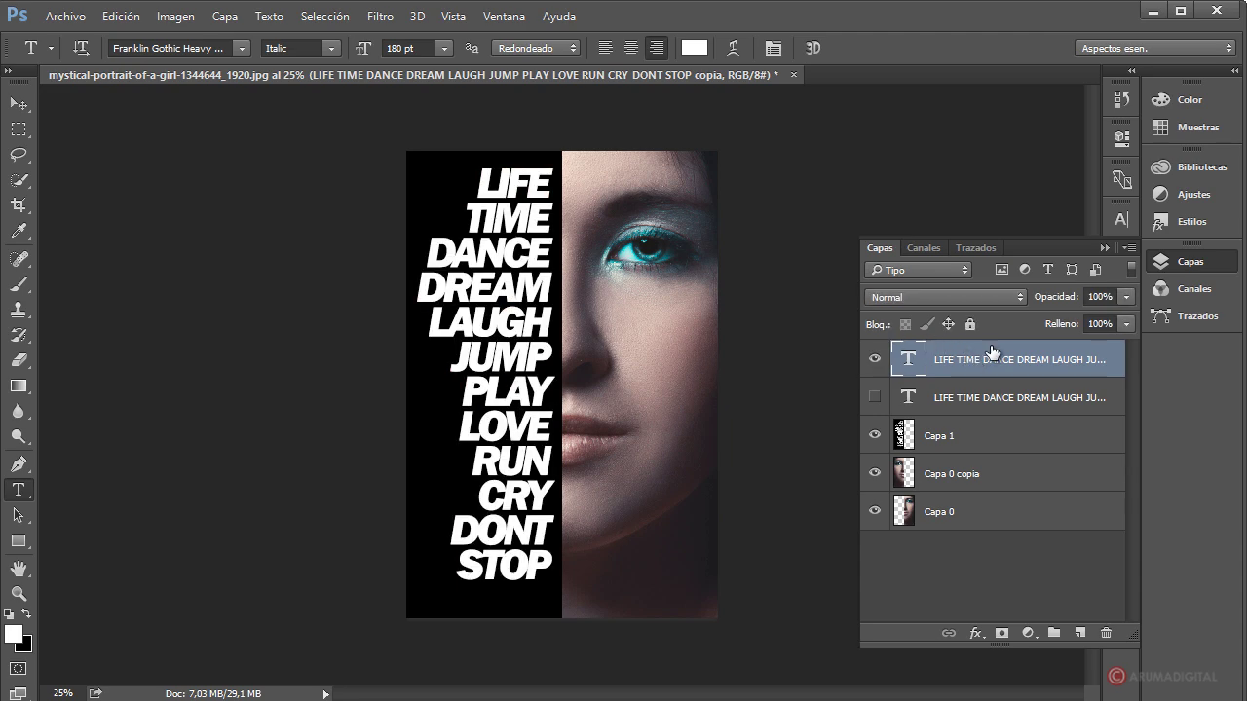
pyautogui.rightClick(991, 350)
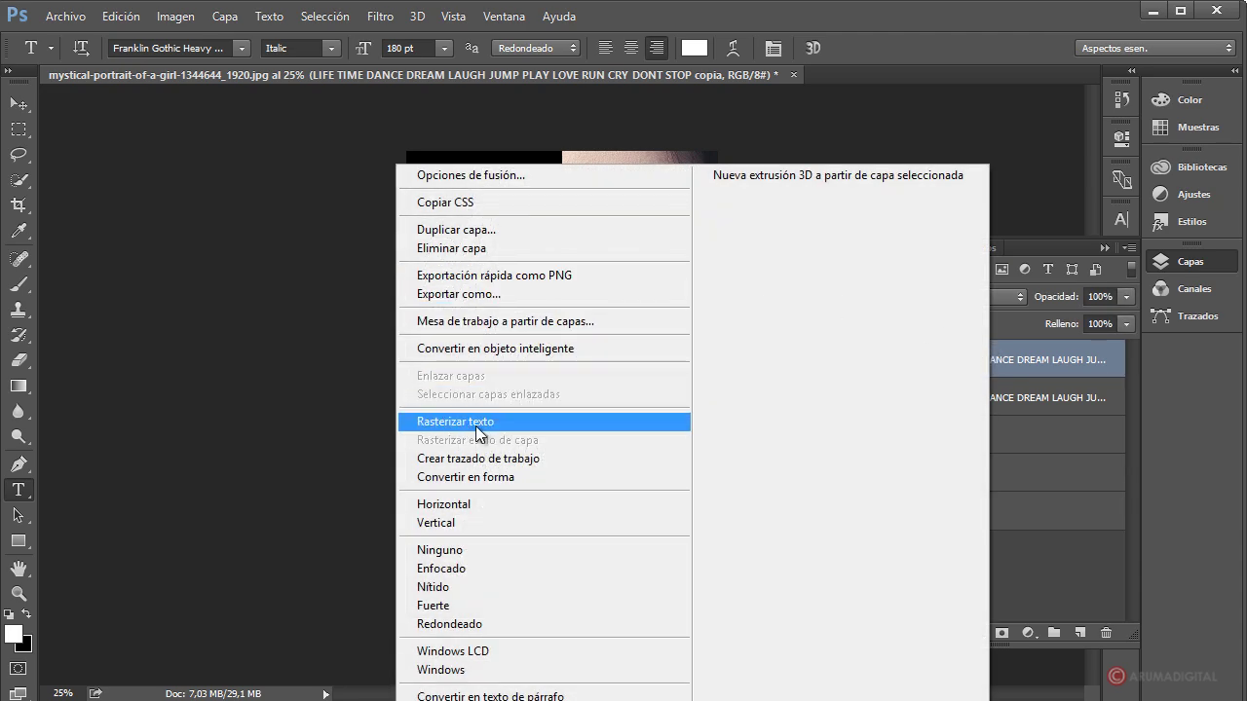
pyautogui.click(481, 423)
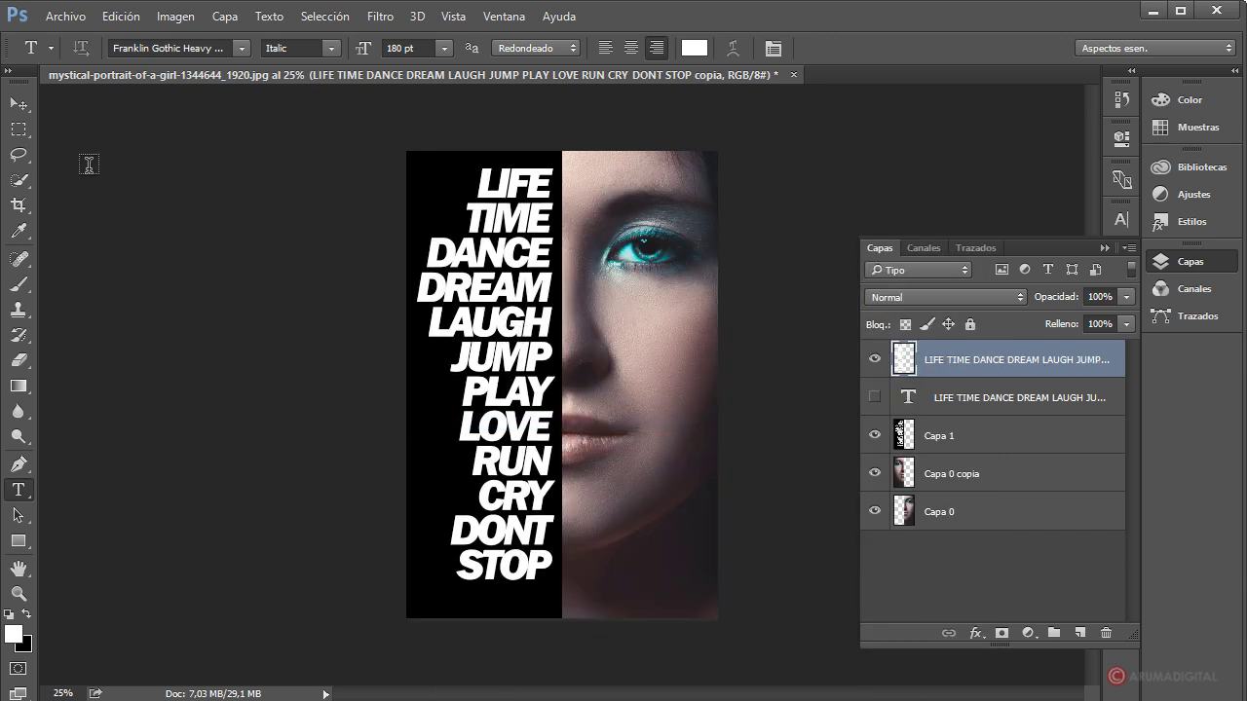
# - Flip the rasterized words horizontally and position them over the face on the right half
pyautogui.click(14, 134)
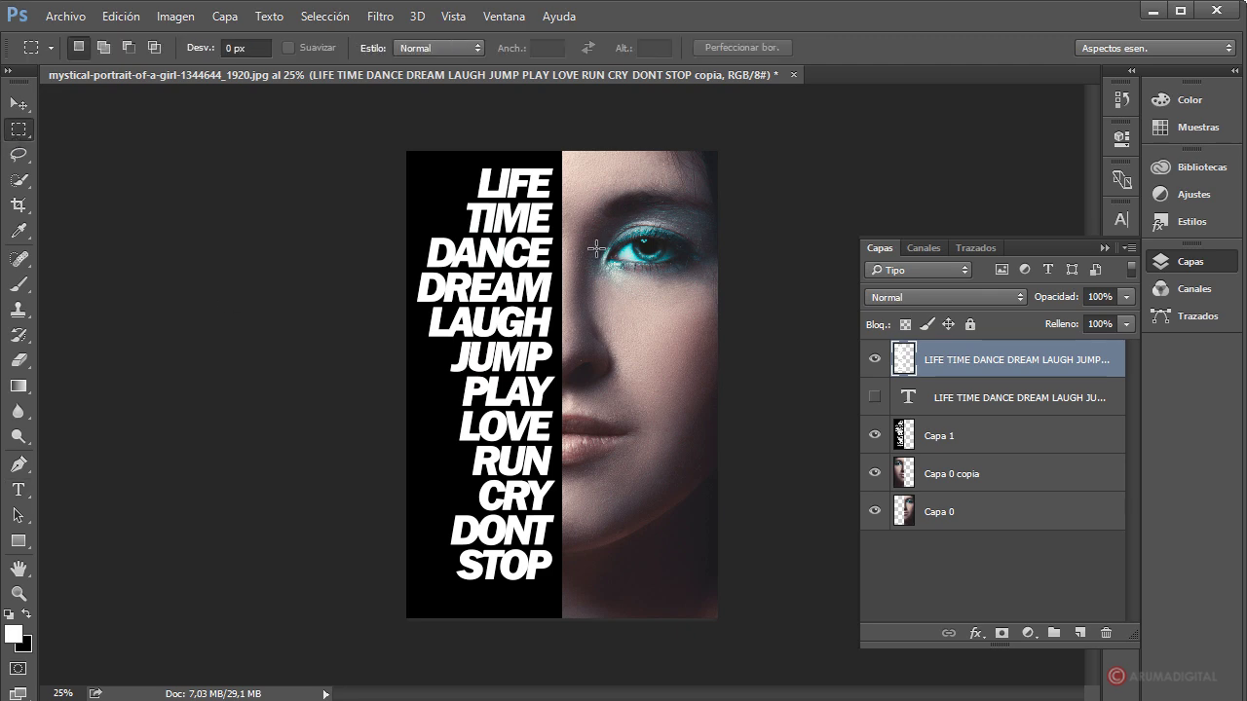
pyautogui.rightClick(520, 259)
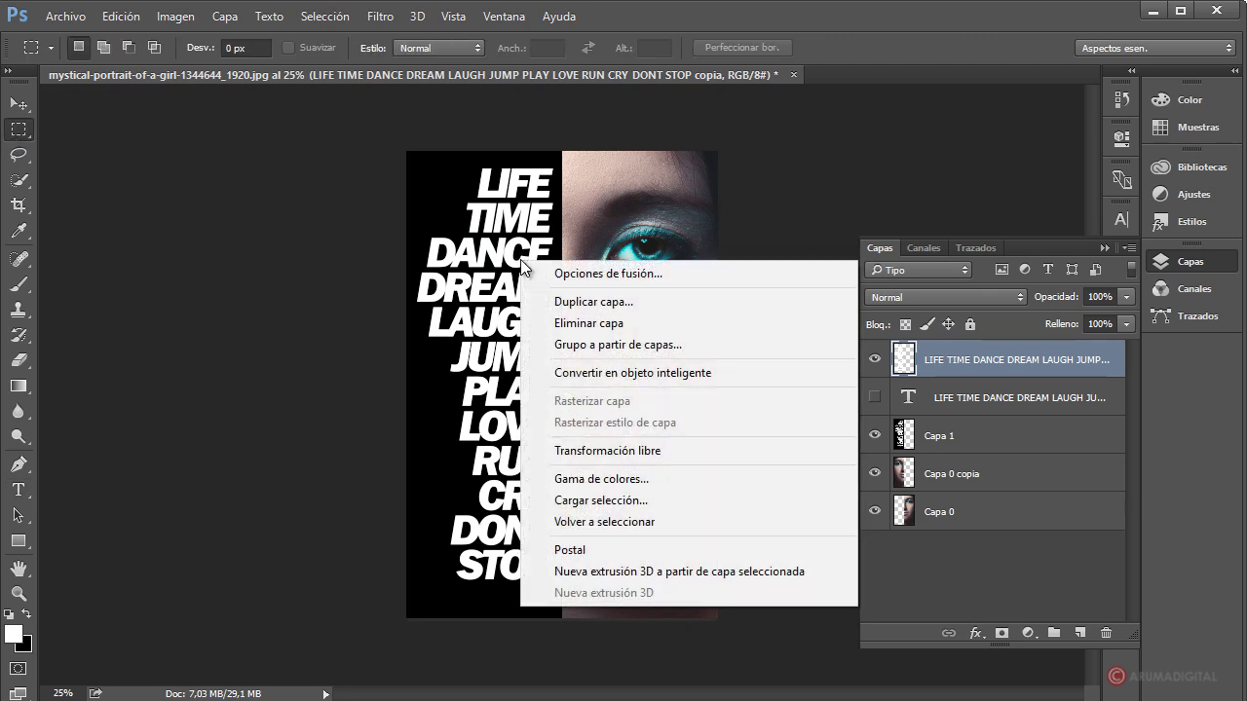
pyautogui.click(639, 451)
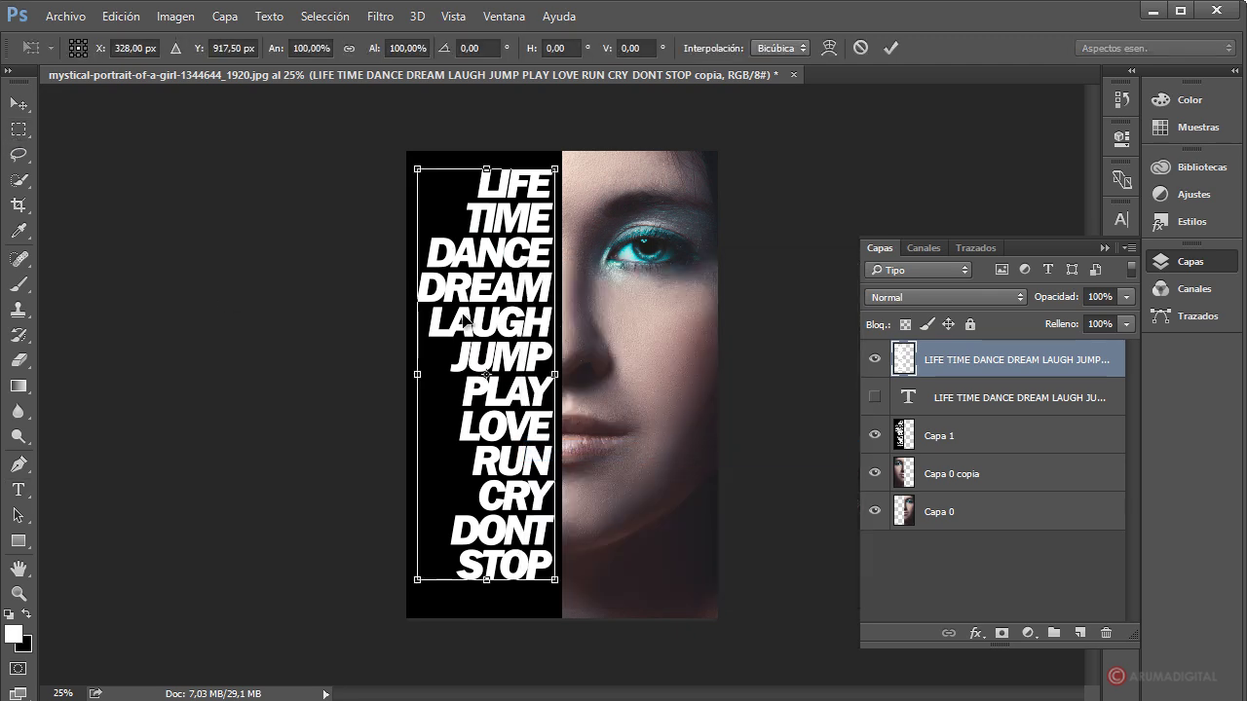
pyautogui.rightClick(487, 290)
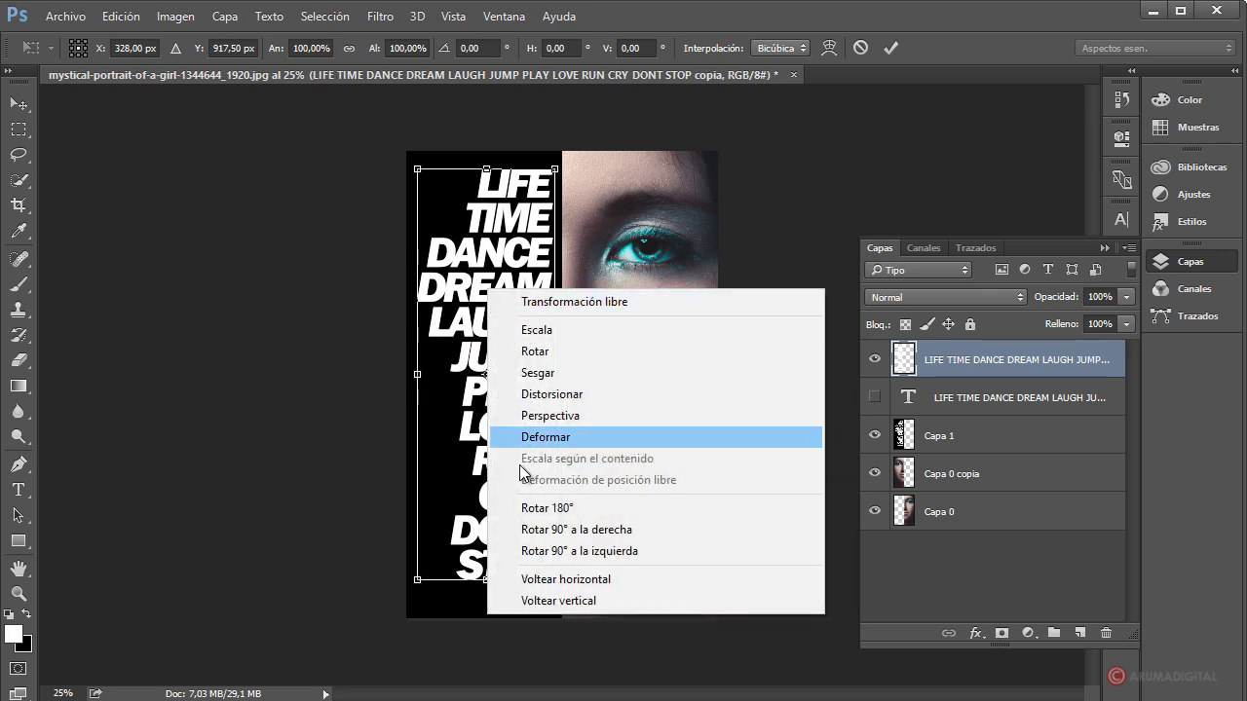
pyautogui.click(546, 577)
pyautogui.moveTo(491, 291); pyautogui.dragTo(639, 290)
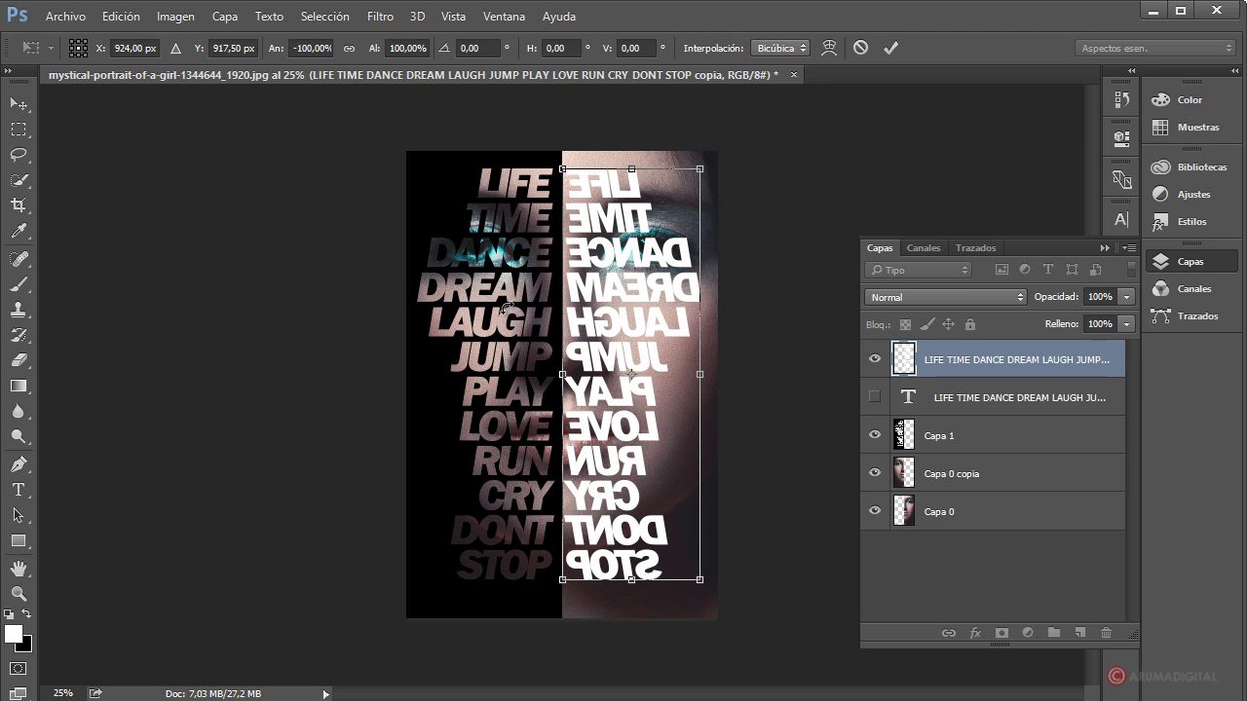
pyautogui.press('Right')
pyautogui.press('Right')
pyautogui.press('Right')
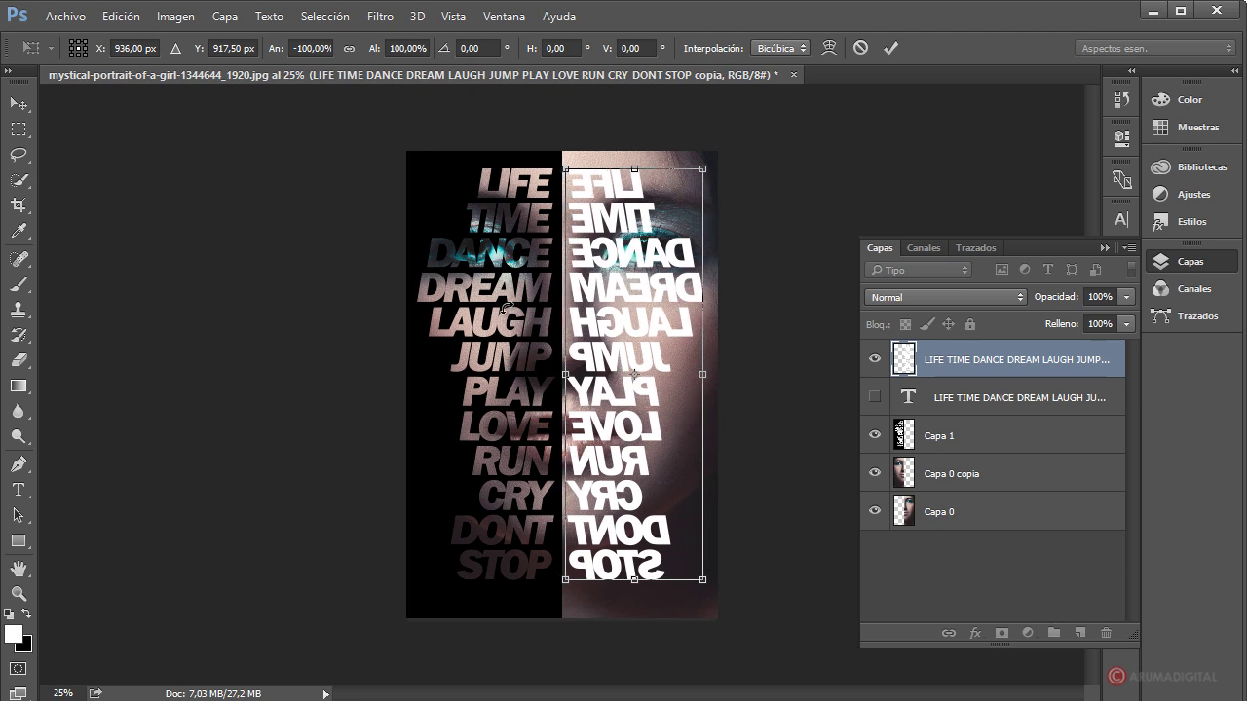
pyautogui.press('Left')
pyautogui.press('Left')
pyautogui.press('Left')
pyautogui.press('Right')
pyautogui.press('Right')
pyautogui.press('Right')
pyautogui.press('Return')
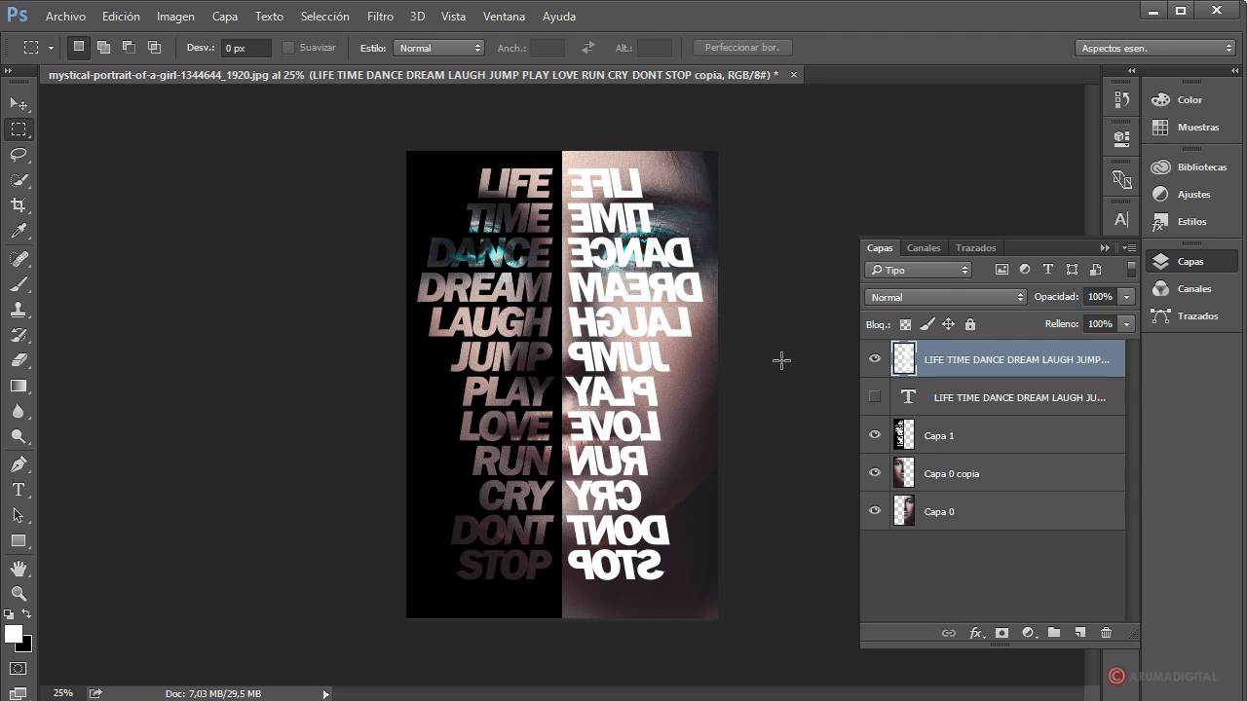
# - Switch the mirrored word layer to Superponer blend mode and set its opacity to 56%
pyautogui.click(941, 299)
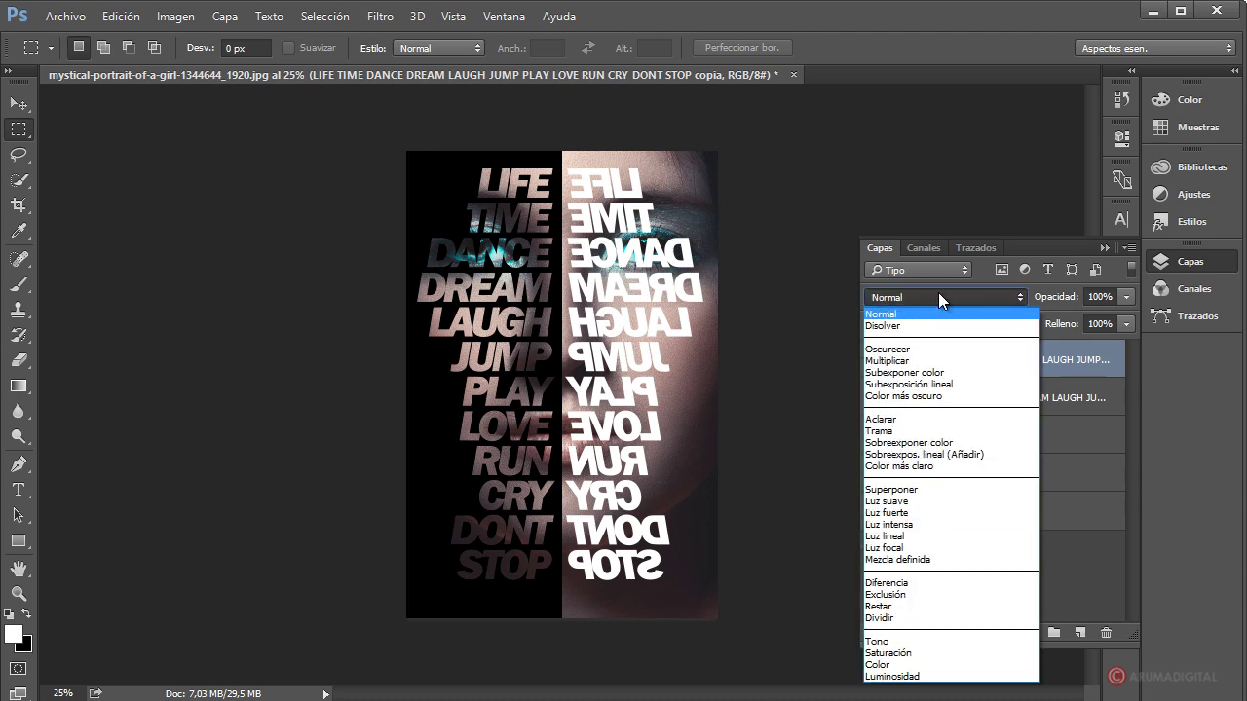
pyautogui.click(907, 489)
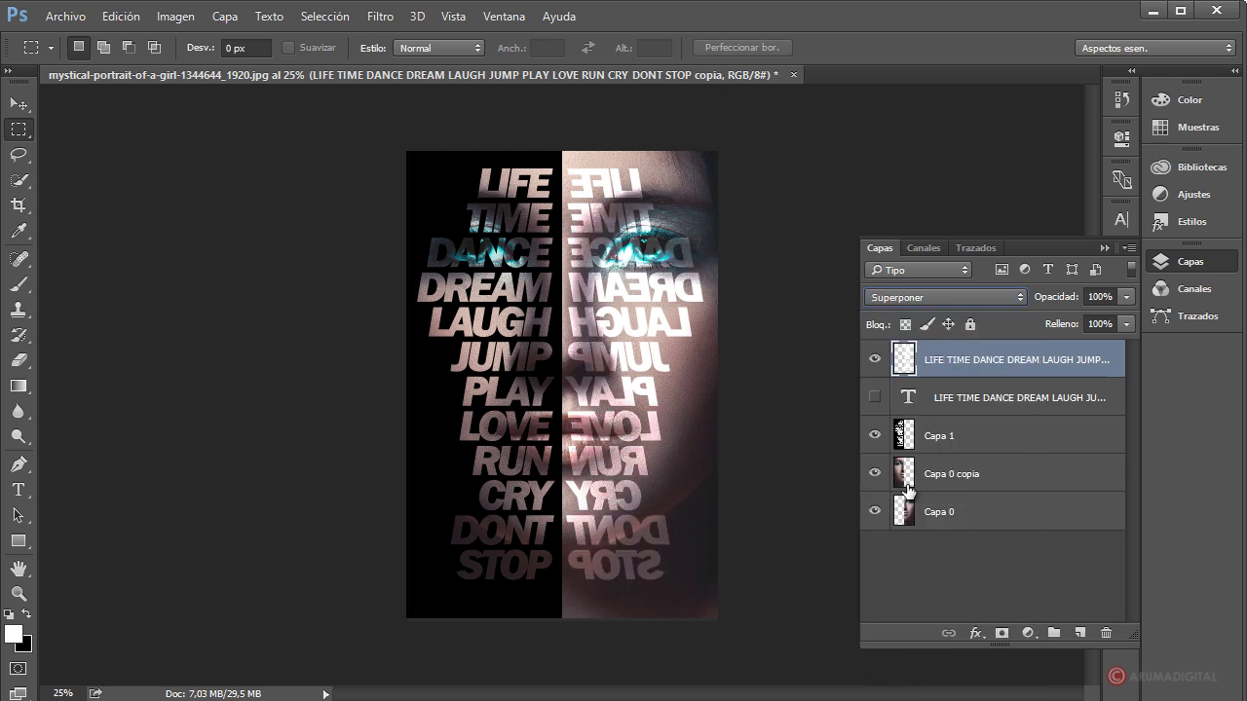
pyautogui.click(1125, 297)
pyautogui.moveTo(1108, 319); pyautogui.dragTo(1072, 319)
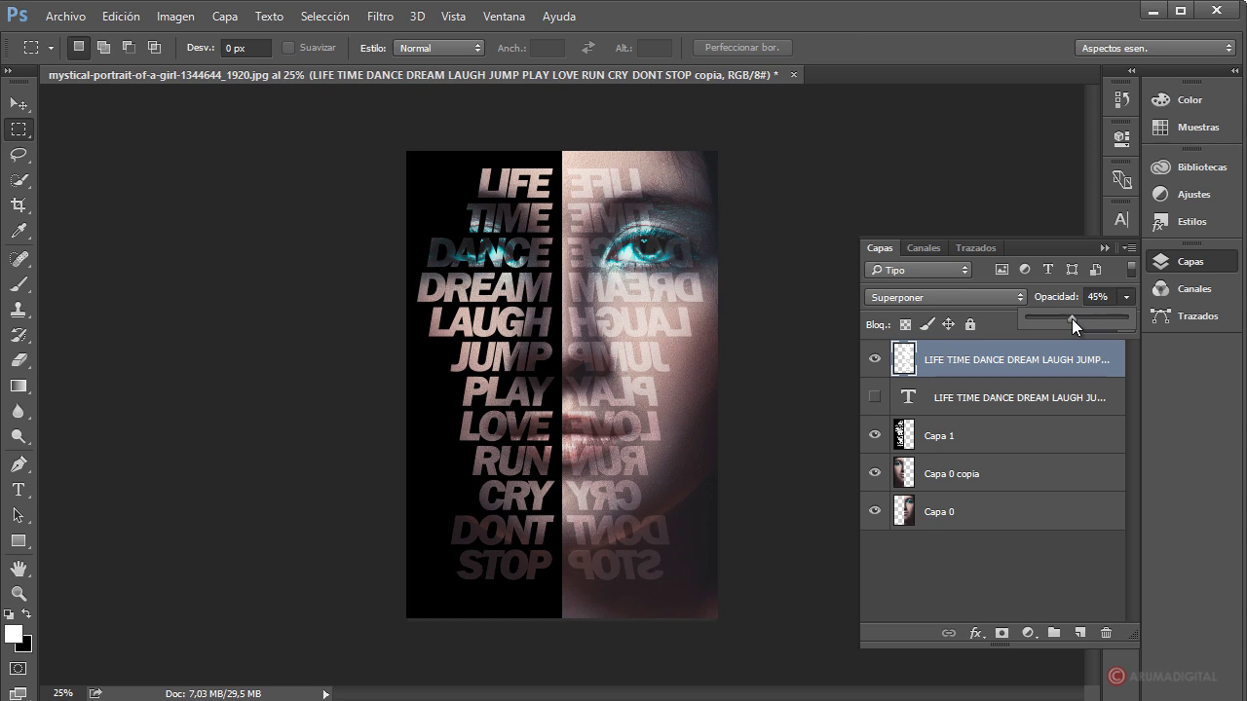
pyautogui.moveTo(1072, 318); pyautogui.dragTo(1079, 318)
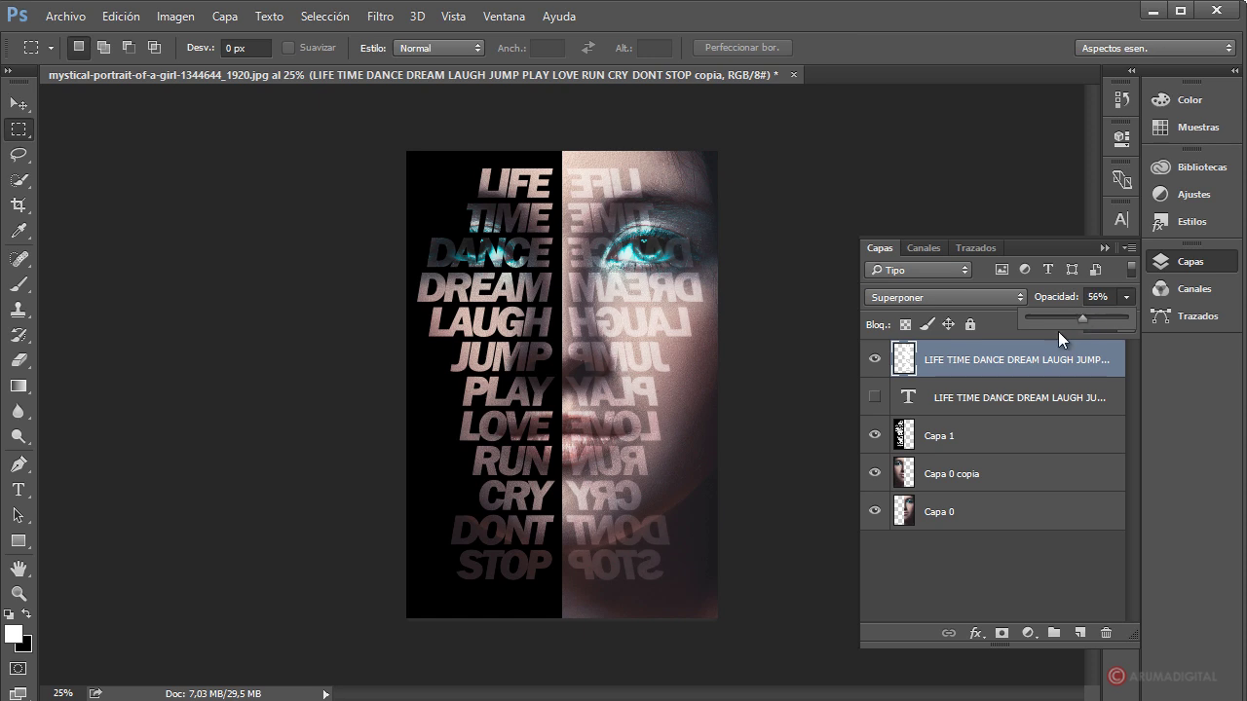
pyautogui.click(1003, 349)
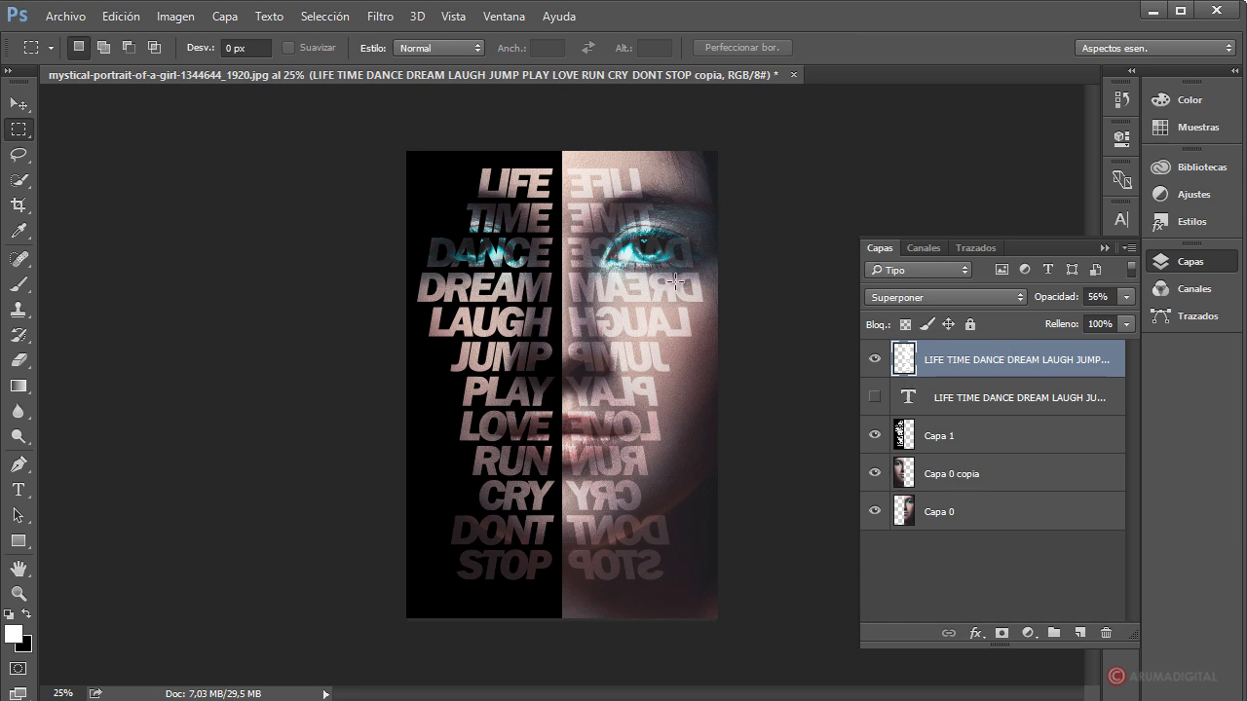
# - Select Capa 0 copia and Capa 0 together and combine them with Combinar capas
pyautogui.click(981, 482)
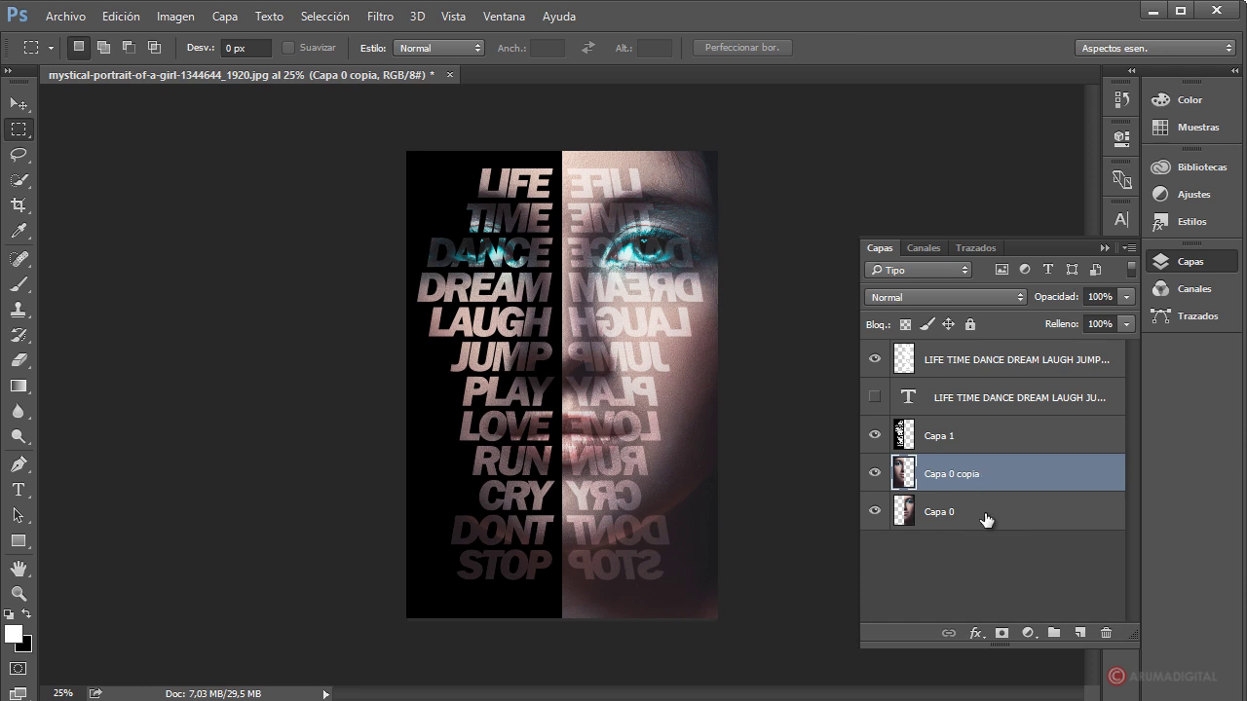
pyautogui.keyDown('shift'); pyautogui.click(970, 518); pyautogui.keyUp('shift')
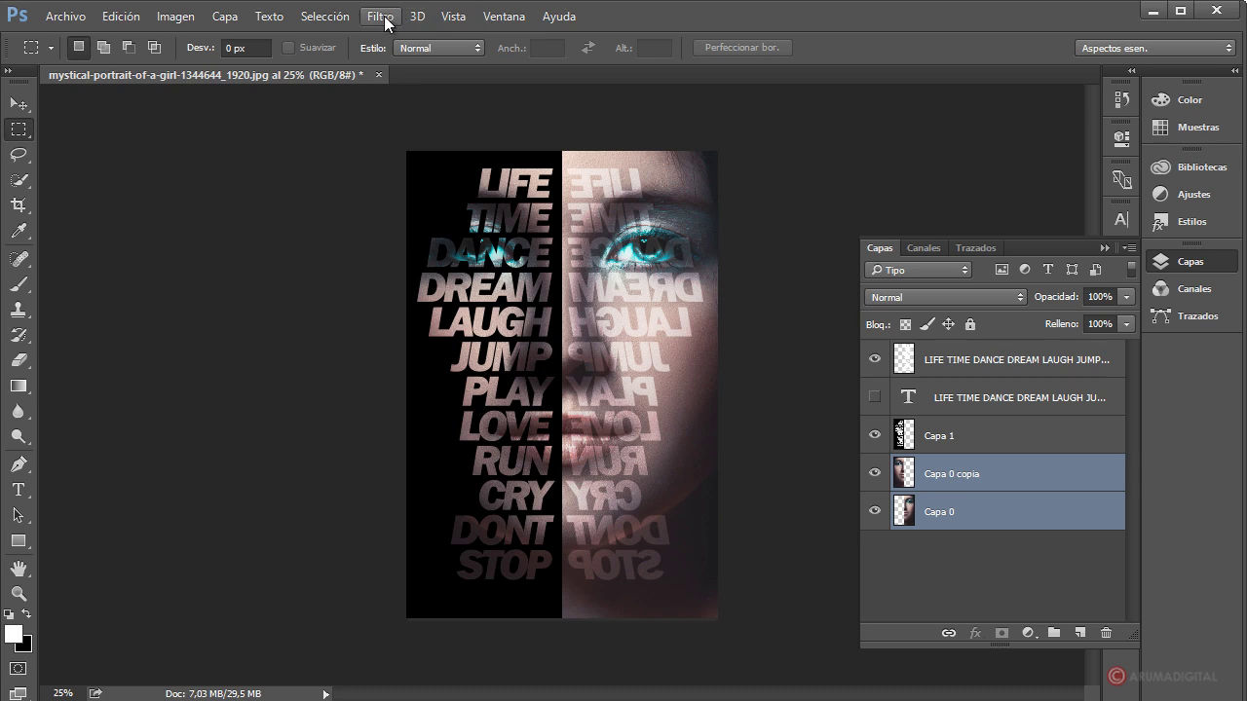
pyautogui.click(226, 16)
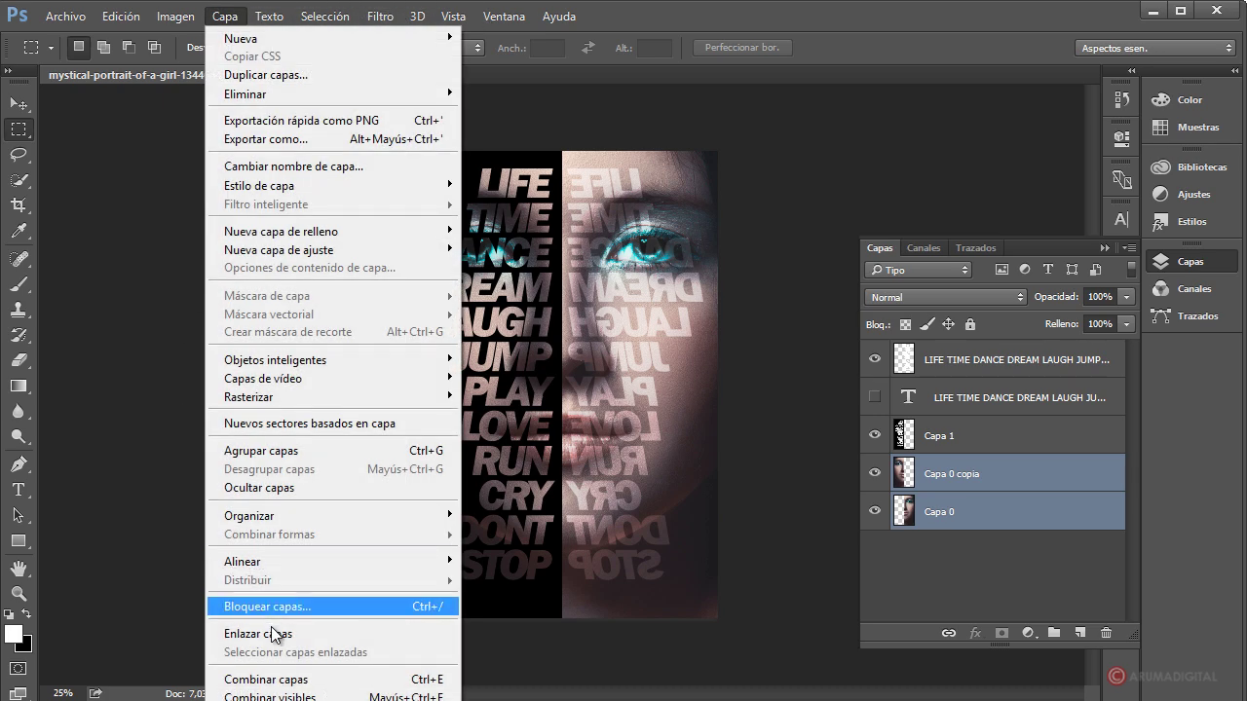
pyautogui.click(972, 459)
pyautogui.rightClick(974, 460)
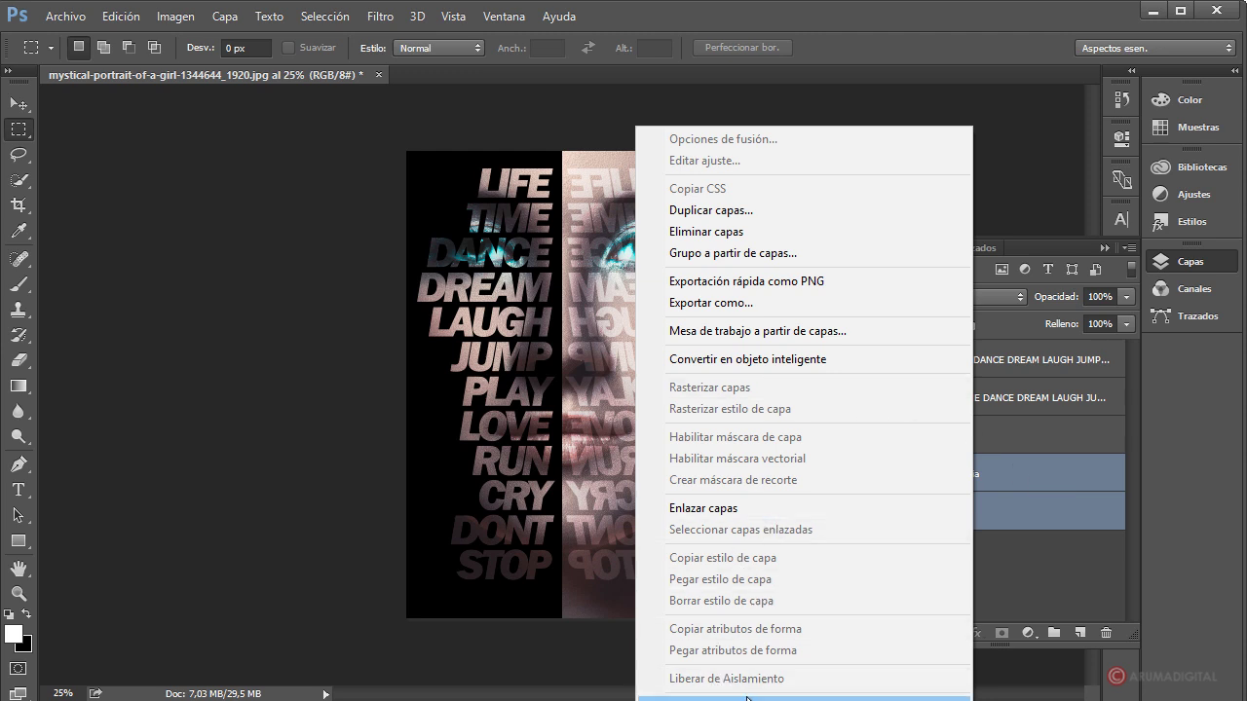
pyautogui.click(780, 699)
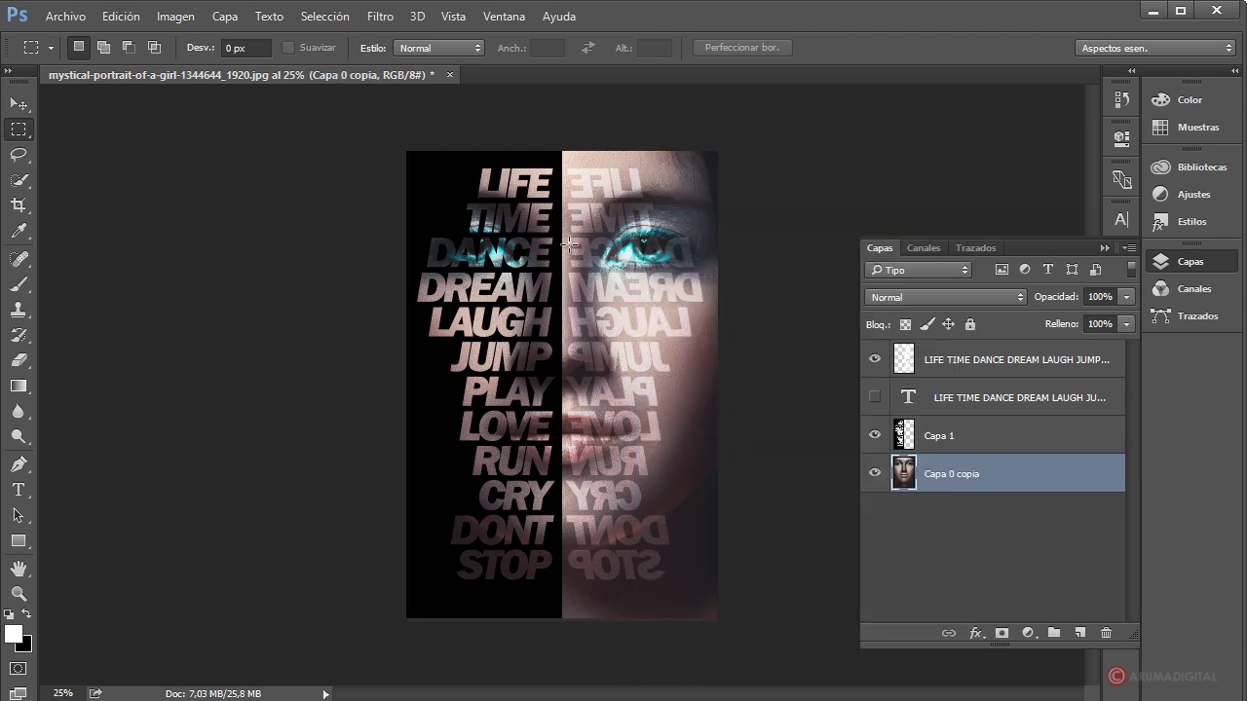
# - Apply Niveles to the merged portrait with black input 29 and midtones 1,36
pyautogui.click(168, 19)
pyautogui.moveTo(254, 65)
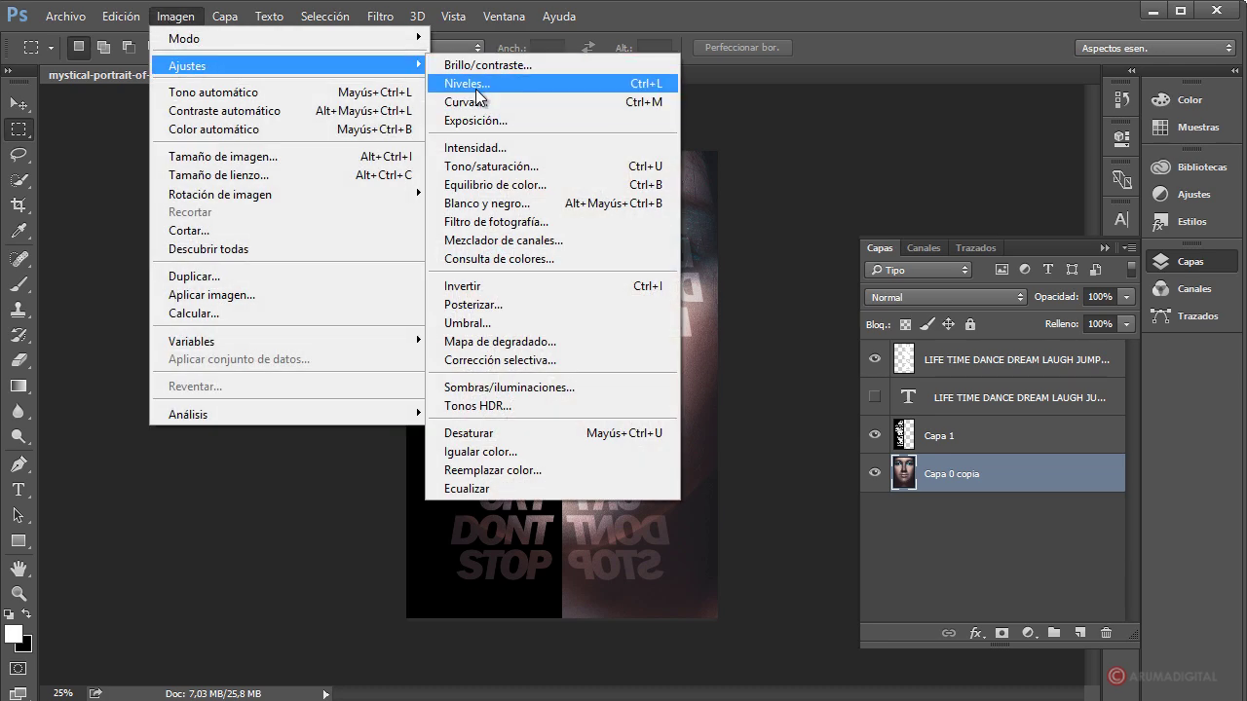
pyautogui.click(477, 86)
pyautogui.moveTo(25, 489); pyautogui.dragTo(53, 484)
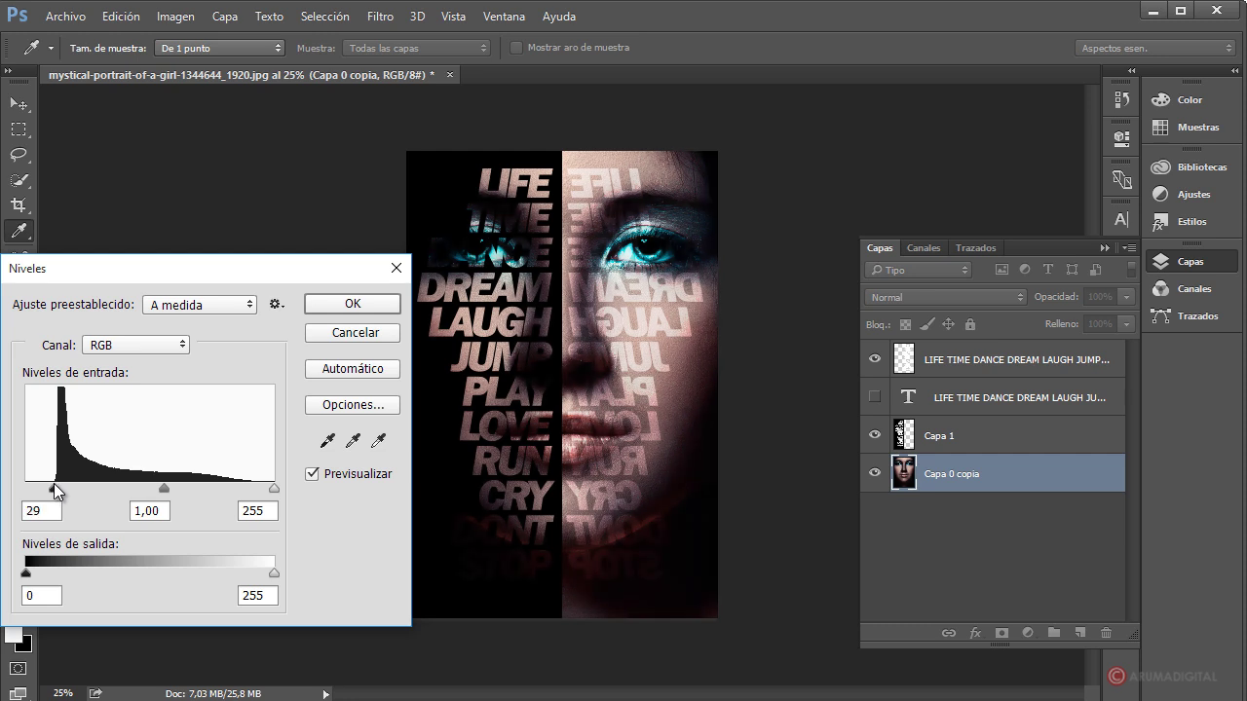
pyautogui.moveTo(163, 488); pyautogui.dragTo(140, 486)
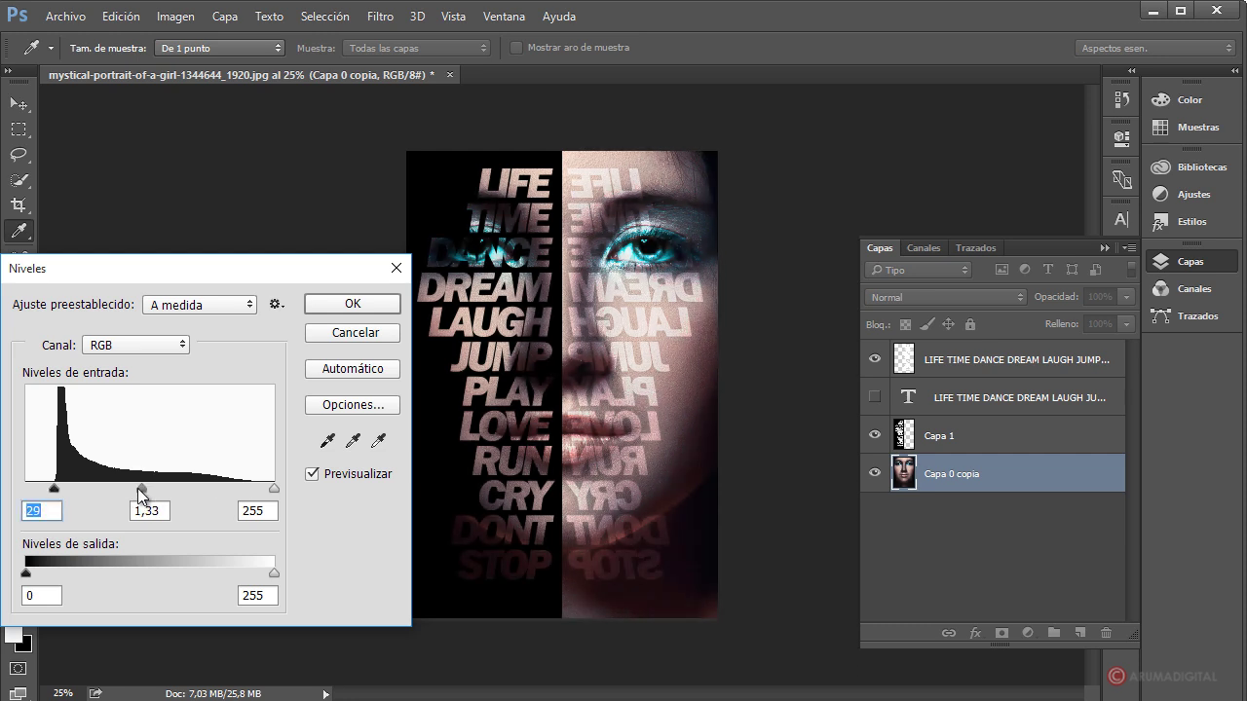
pyautogui.press('Tab')
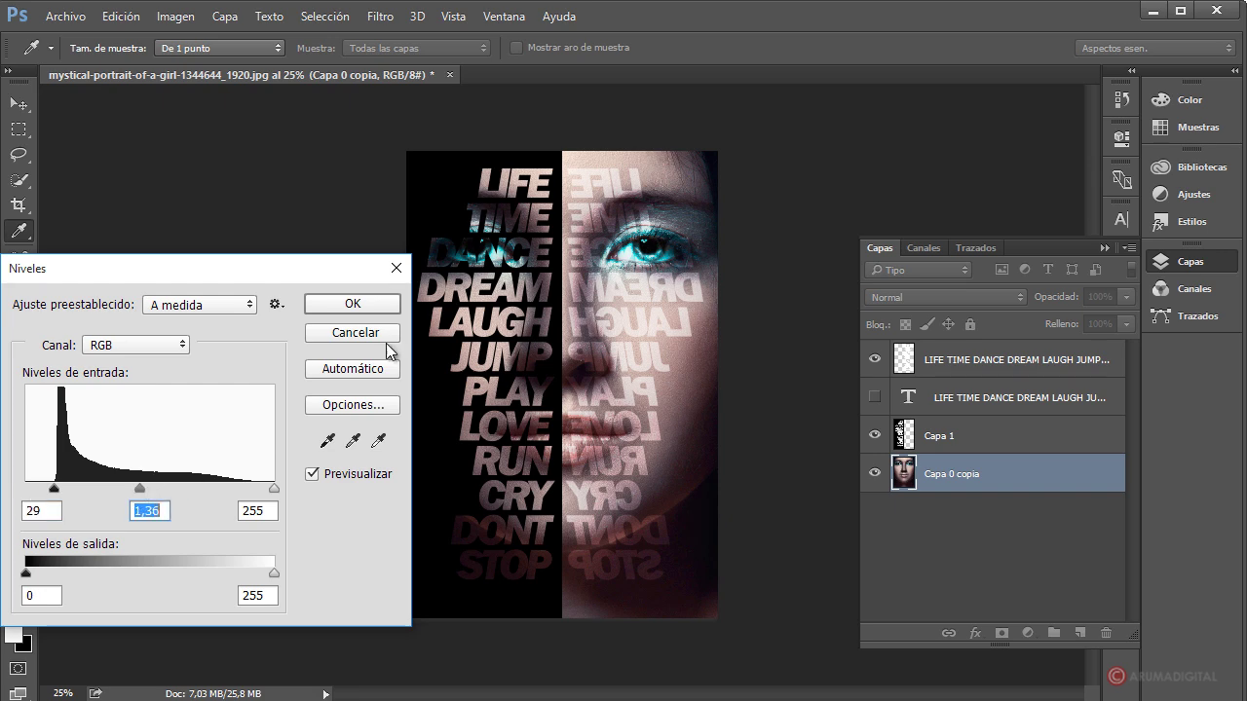
pyautogui.click(331, 304)
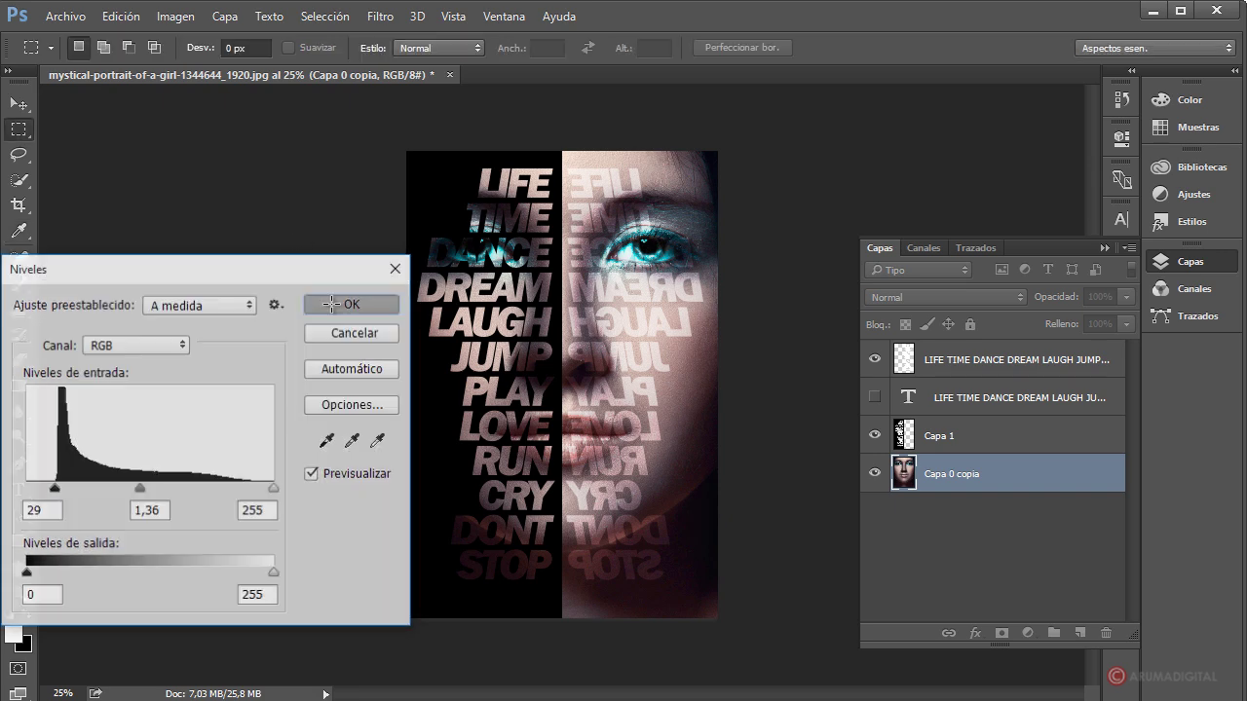